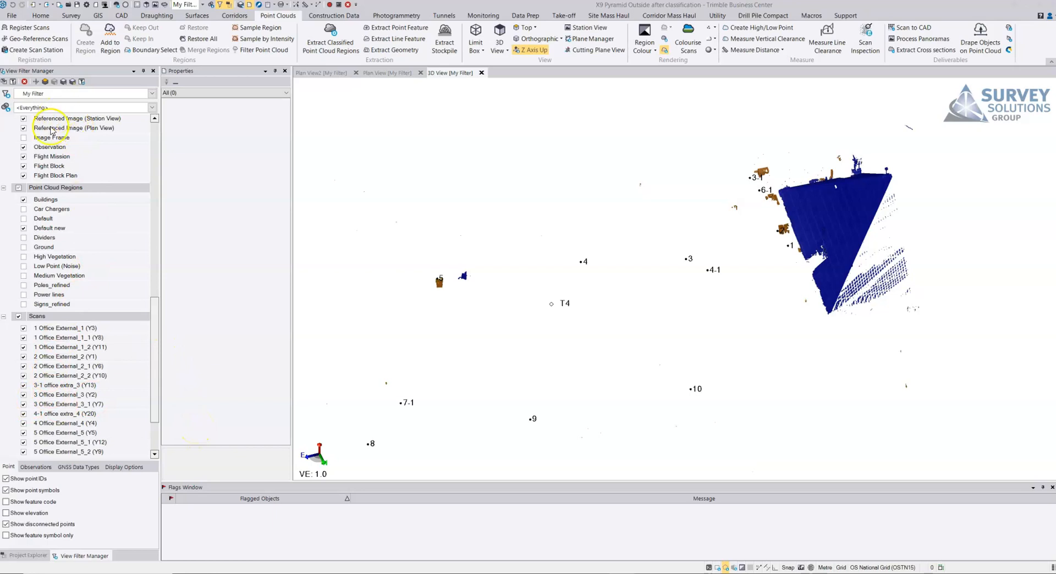
Step: Turn on all point cloud regions and examine the classified lamp posts and the short bollard beside the car park
left_click(18, 188)
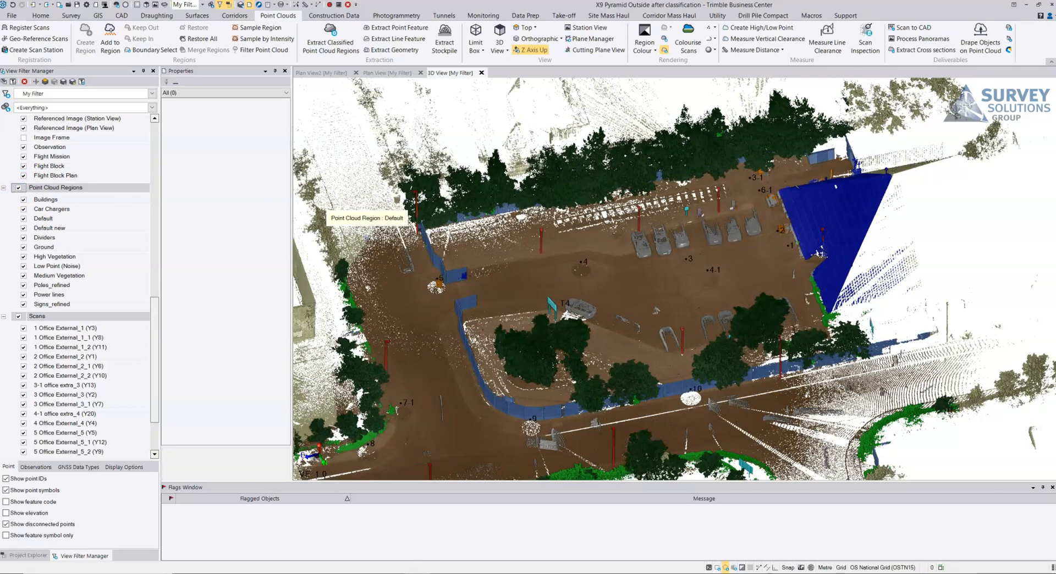
left_click(322, 227)
right_click_drag(539, 228, 498, 245)
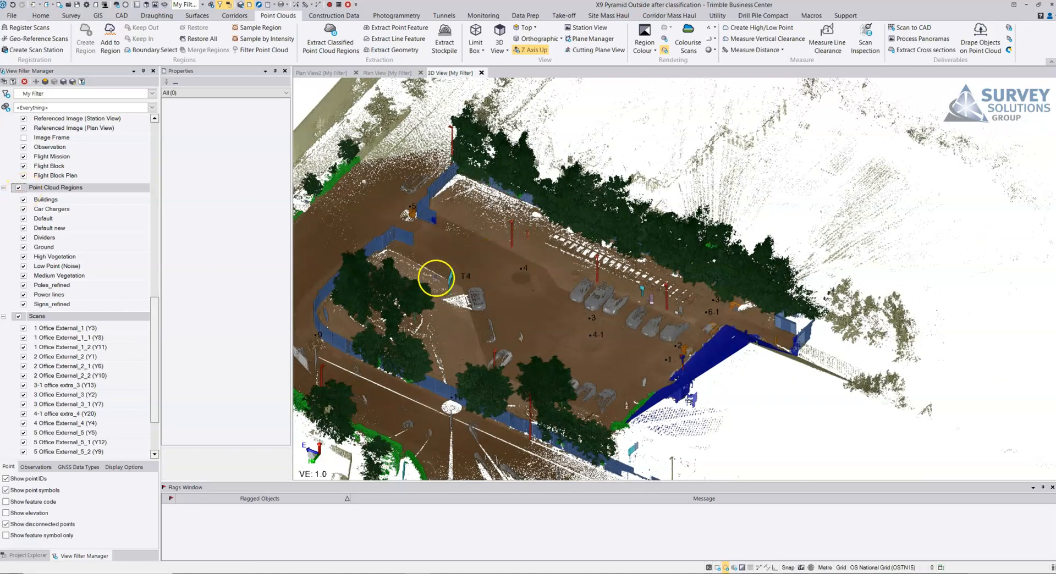
scroll(436, 273, "up", 5)
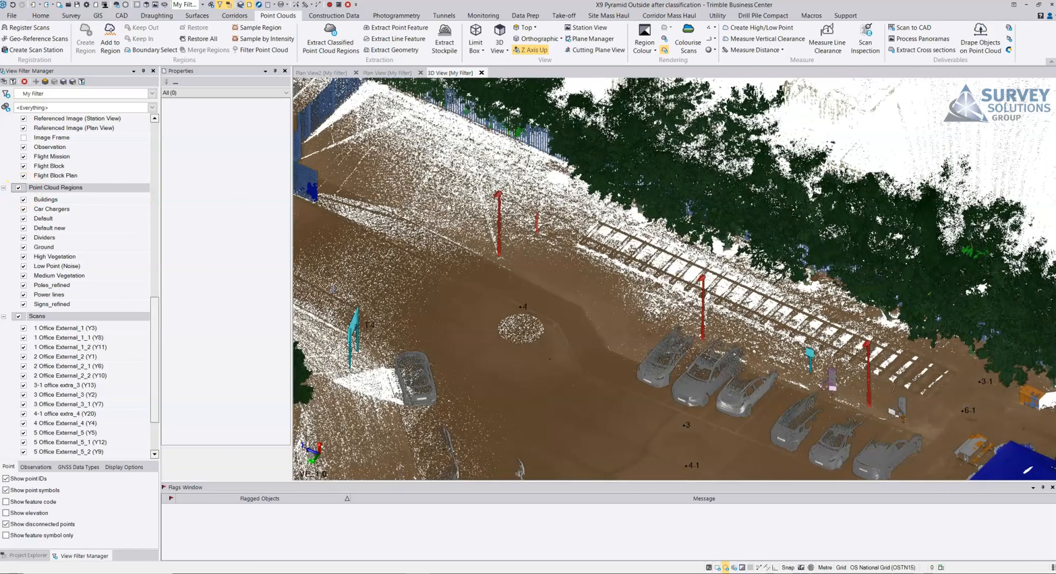
scroll(533, 229, "up", 5)
middle_click_drag(533, 229, 484, 316)
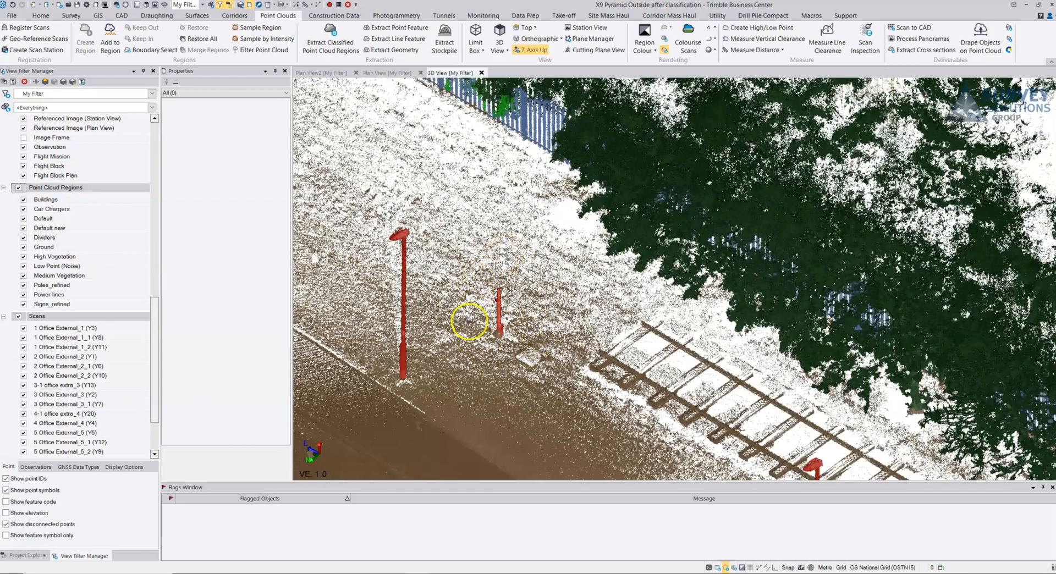
scroll(492, 323, "up", 4)
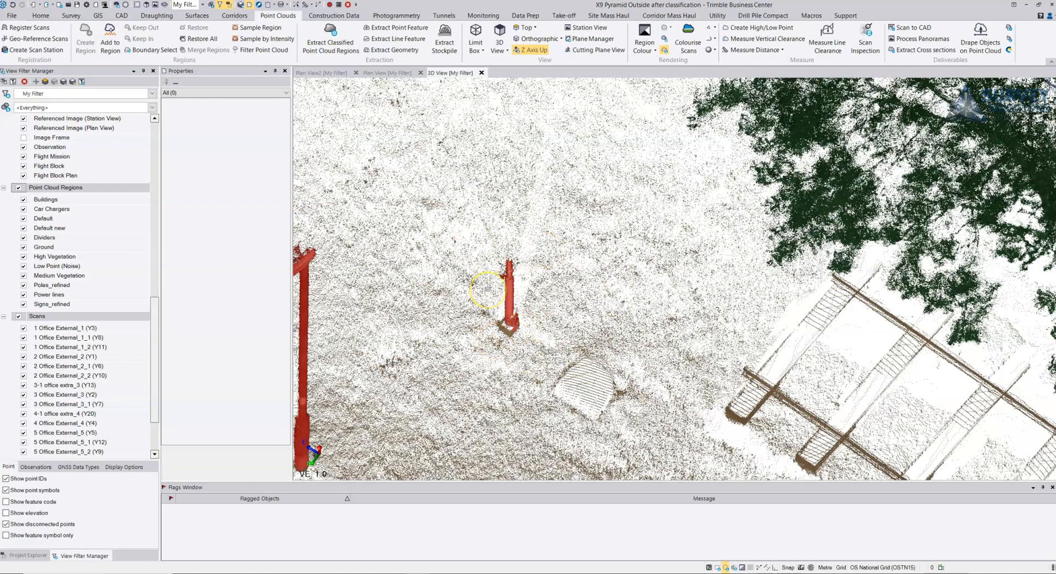
Step: Show only the Ground and Poles_refined point cloud regions around the lamp post and short bollard
left_click(18, 189)
left_click(23, 247)
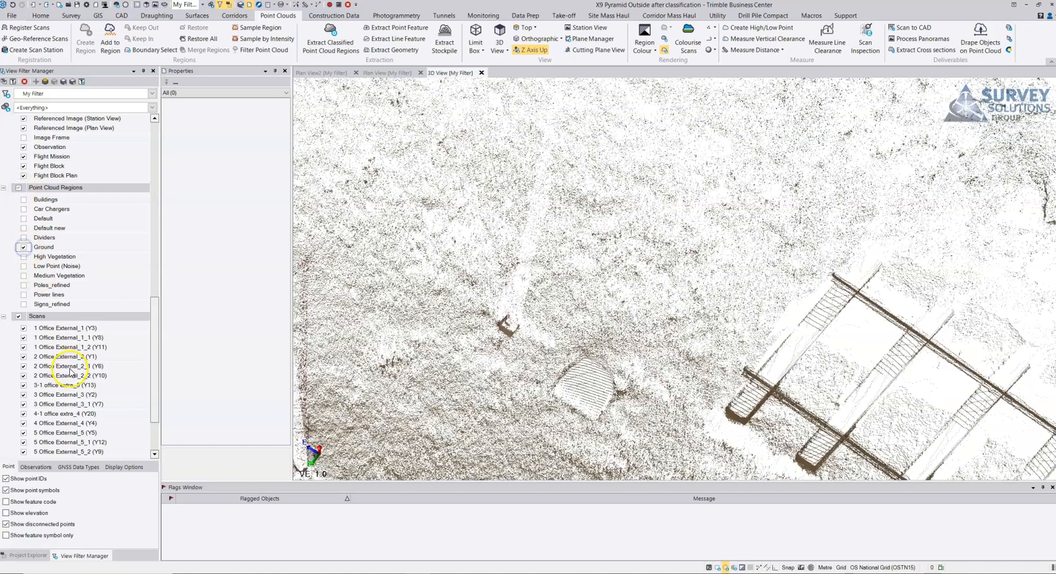
left_click(23, 285)
scroll(497, 360, "down", 3)
middle_click_drag(563, 344, 605, 266)
Step: Run Extract Point Feature with extraction type Post in Automatic mode, using feature code LP
left_click(388, 29)
left_click(719, 289)
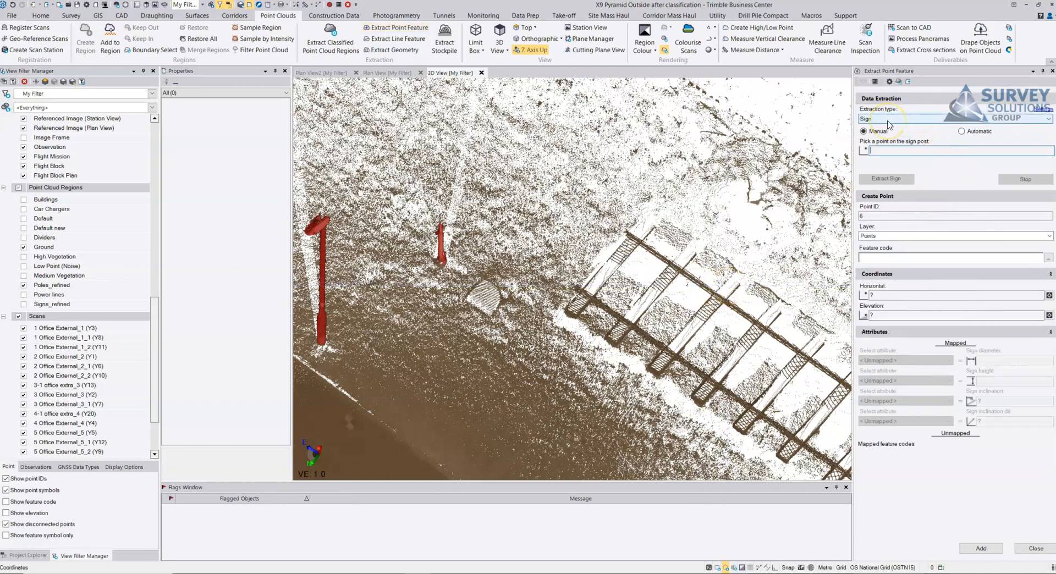
left_click(940, 120)
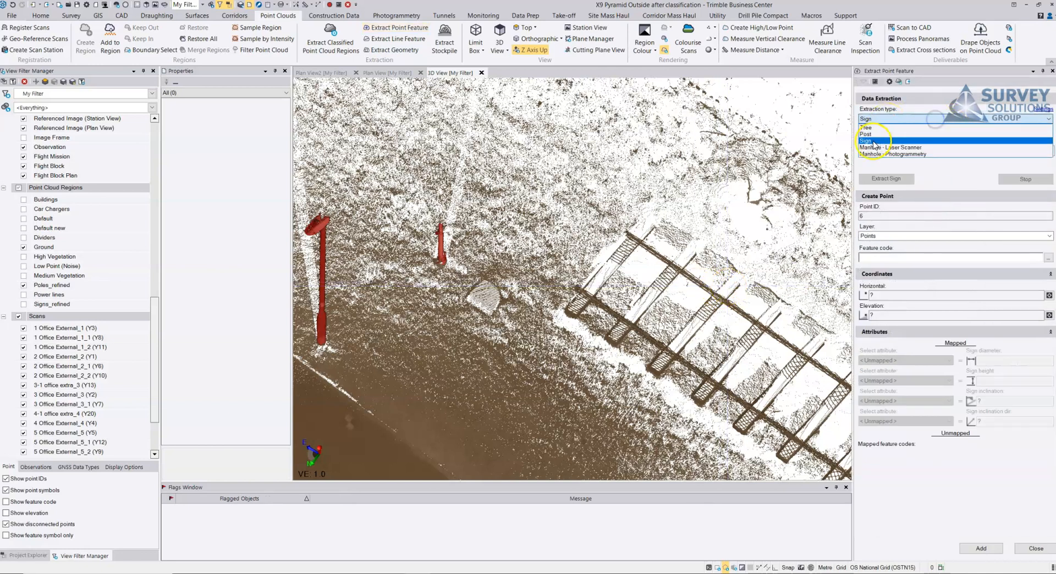
left_click(873, 135)
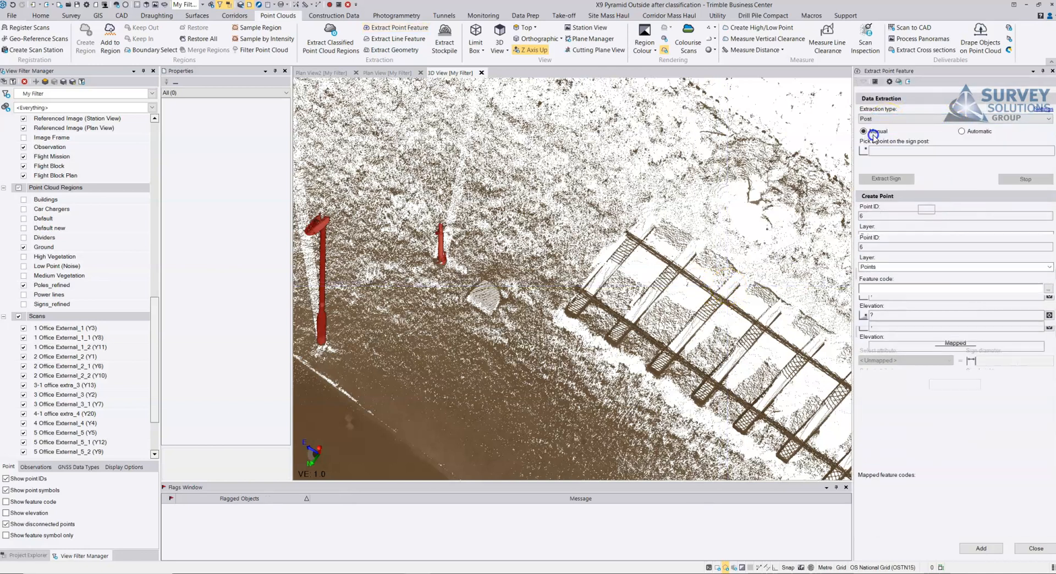
left_click(962, 132)
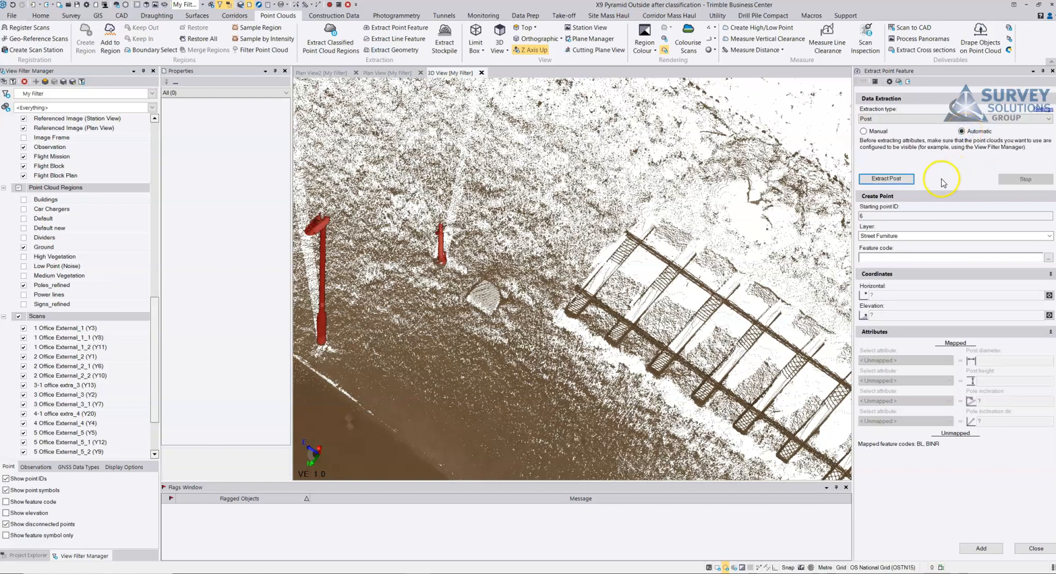
left_click(880, 256)
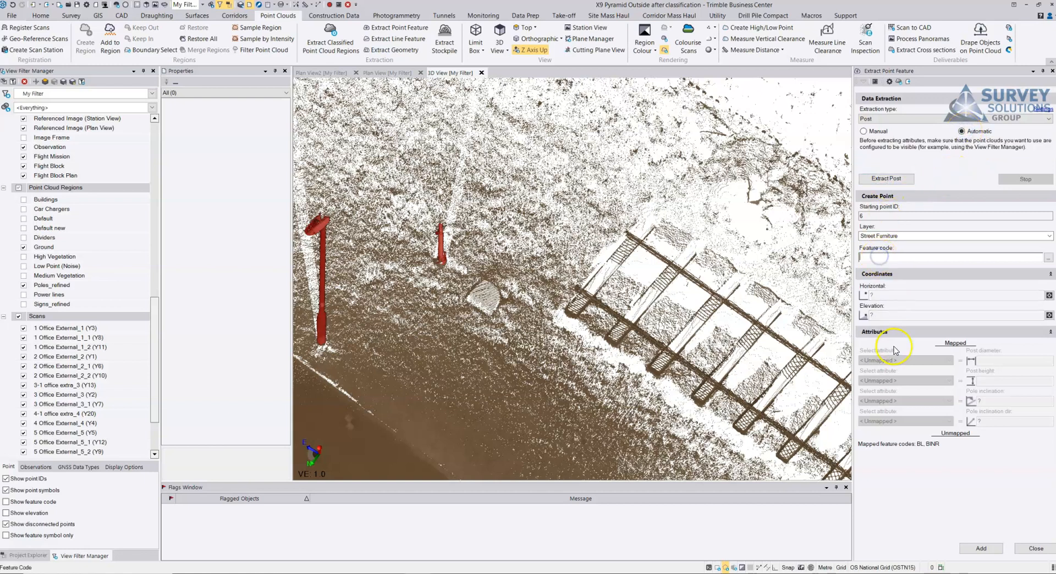
type("LP")
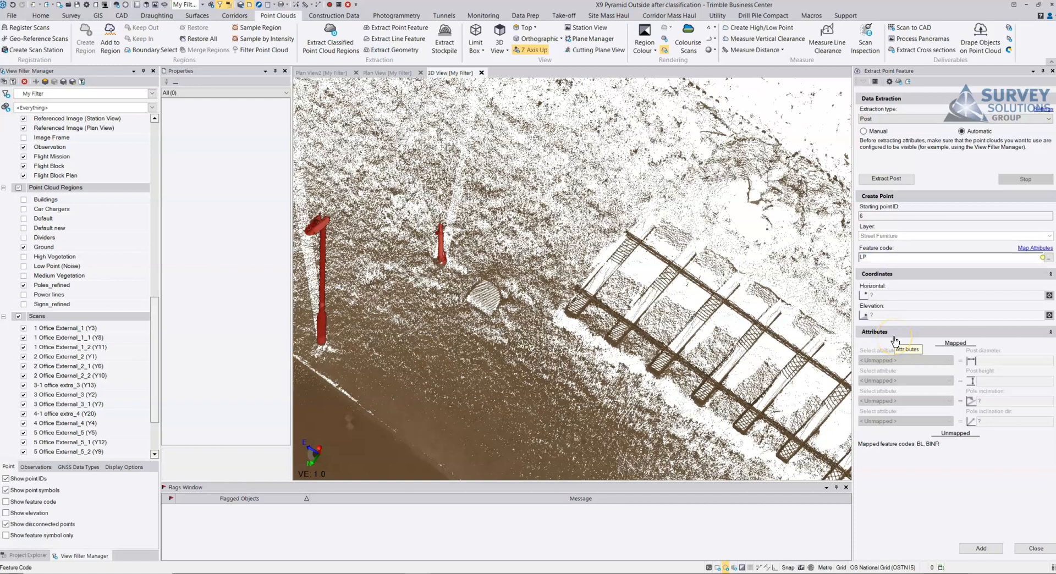
left_click(888, 180)
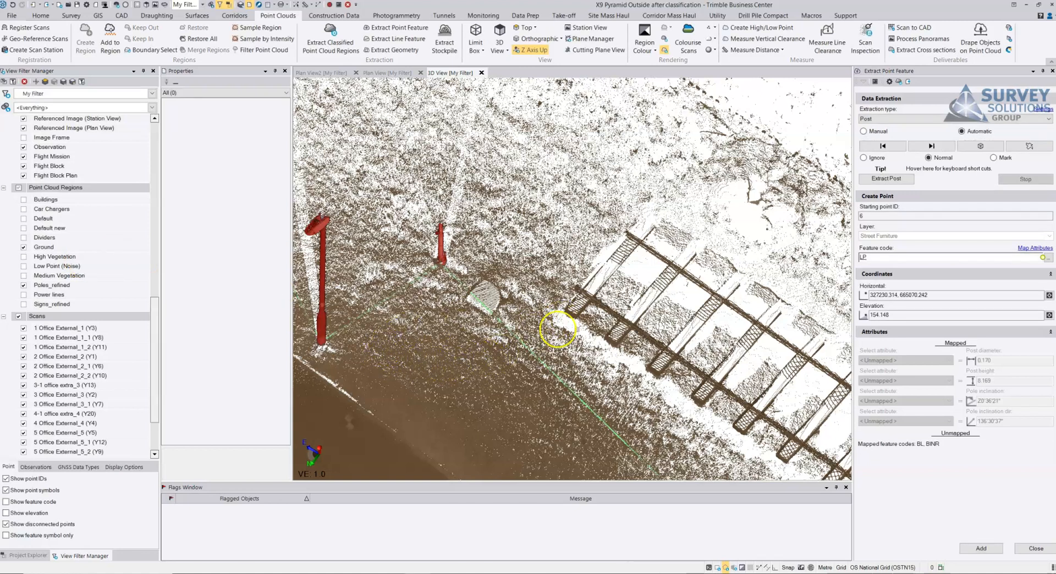
Step: Select the extracted post at the tall lamp post beside the short bollard and set its status to Mark
right_click_drag(441, 326, 480, 290)
middle_click_drag(484, 290, 690, 311)
right_click_drag(599, 359, 660, 351)
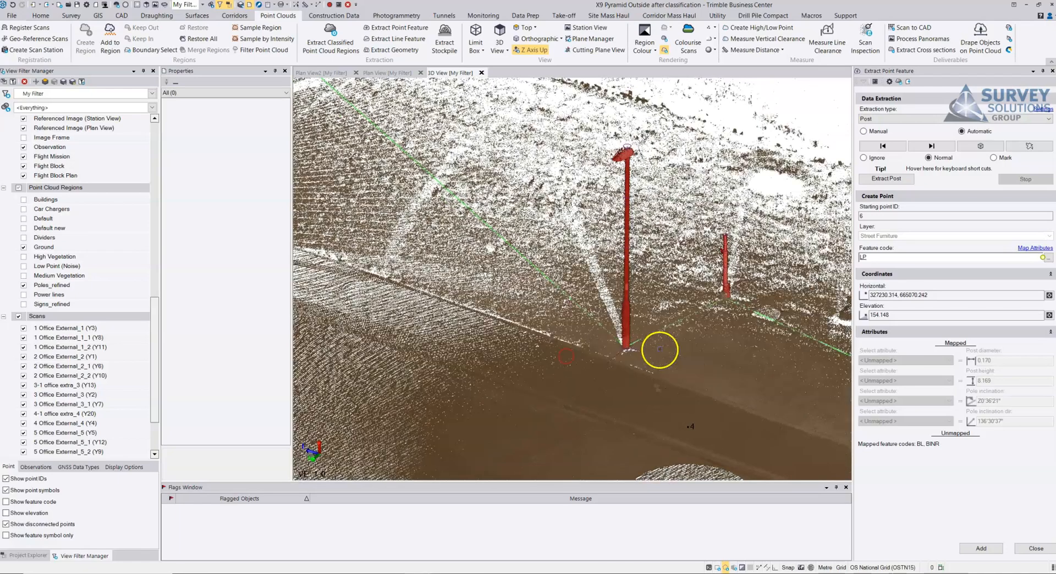
left_click(625, 350)
left_click(647, 365)
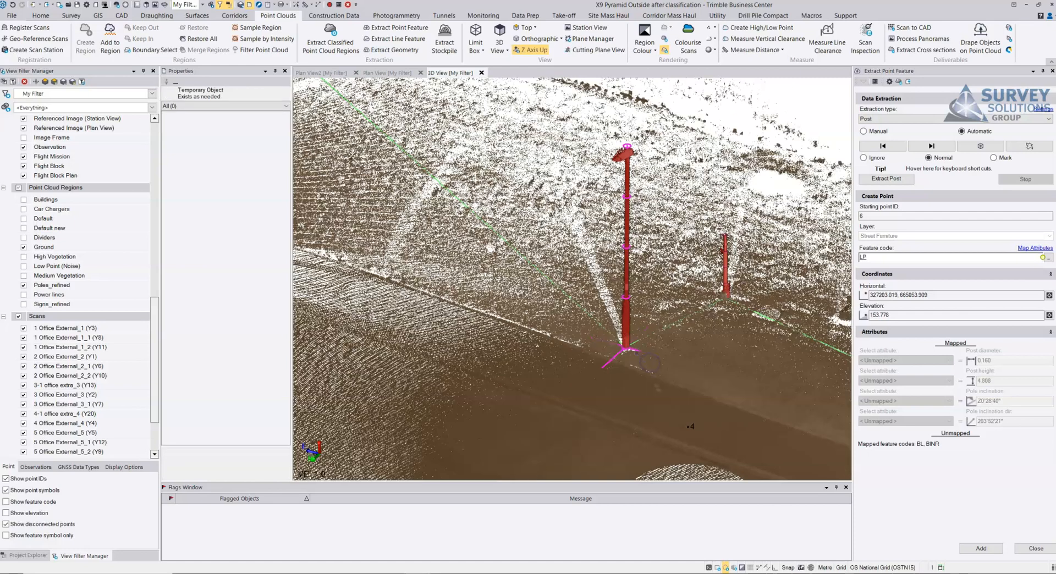
middle_click_drag(646, 335, 581, 328)
scroll(523, 179, "up", 4)
middle_click_drag(559, 201, 503, 188)
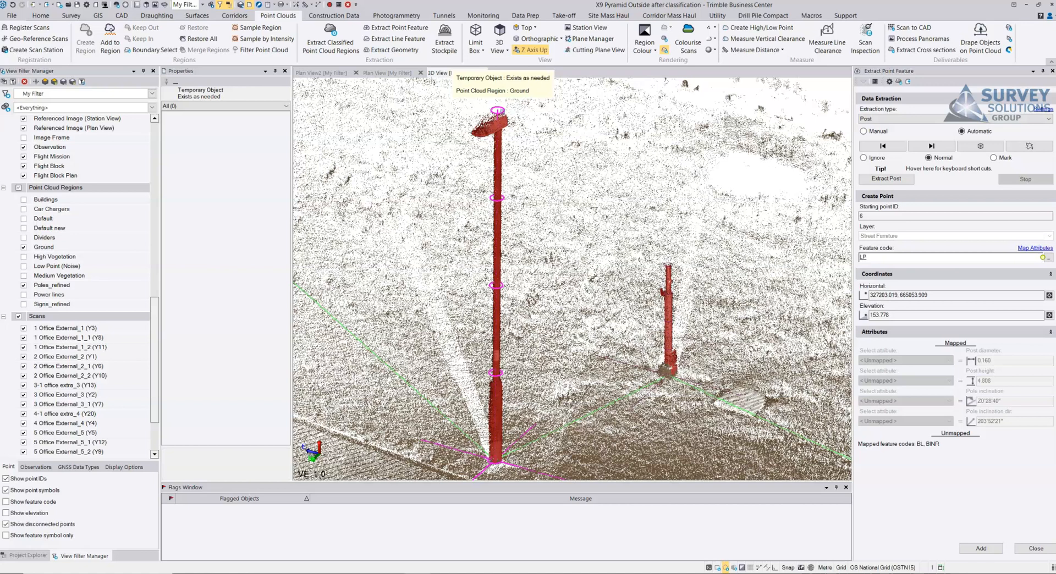
left_click(995, 159)
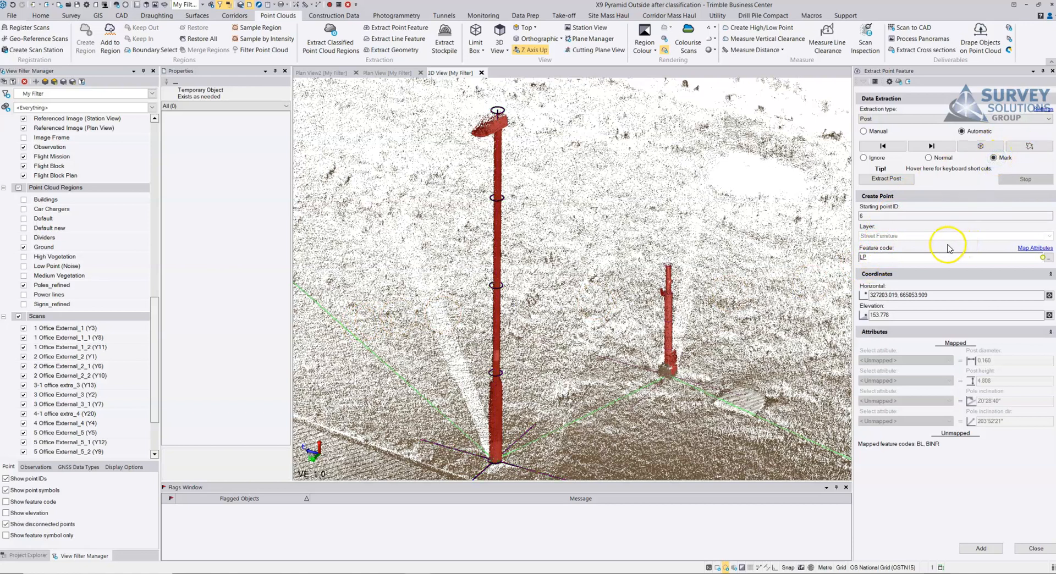
Step: Step through the extracted posts one by one and check how each fits its pole in the point cloud
left_click(932, 147)
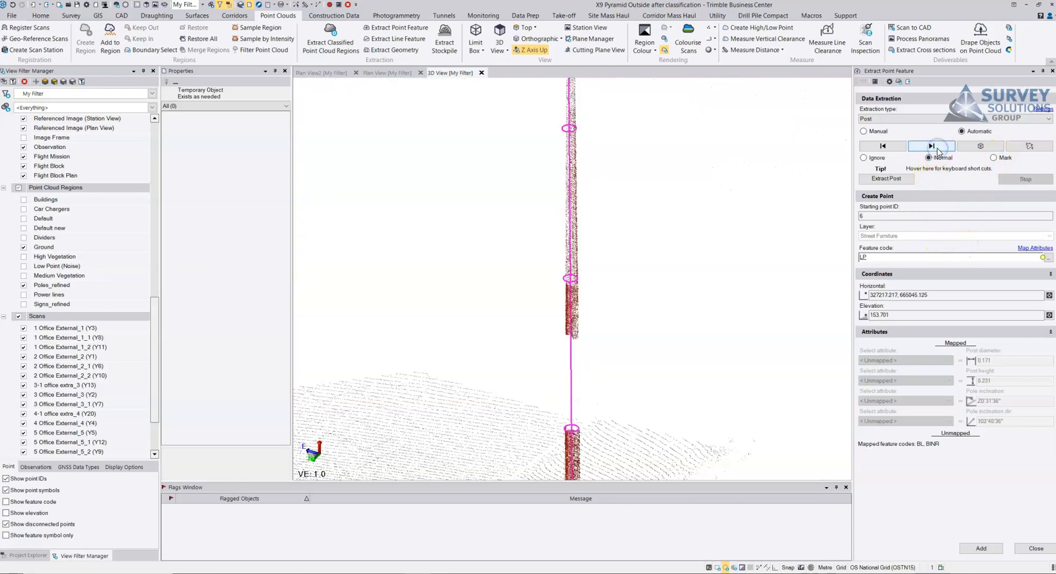
right_click_drag(602, 326, 752, 340)
scroll(589, 442, "up", 3)
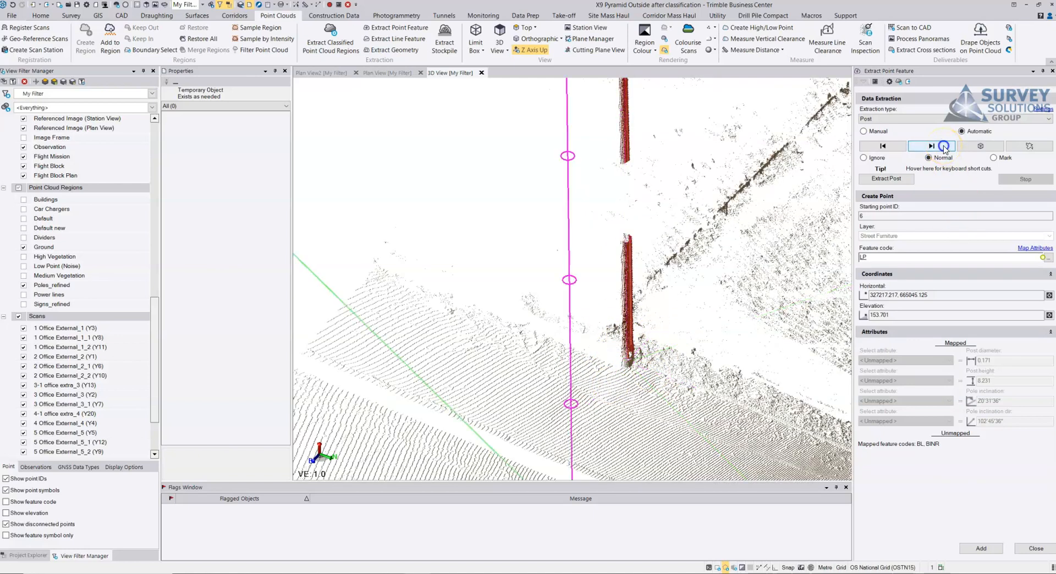
left_click(944, 147)
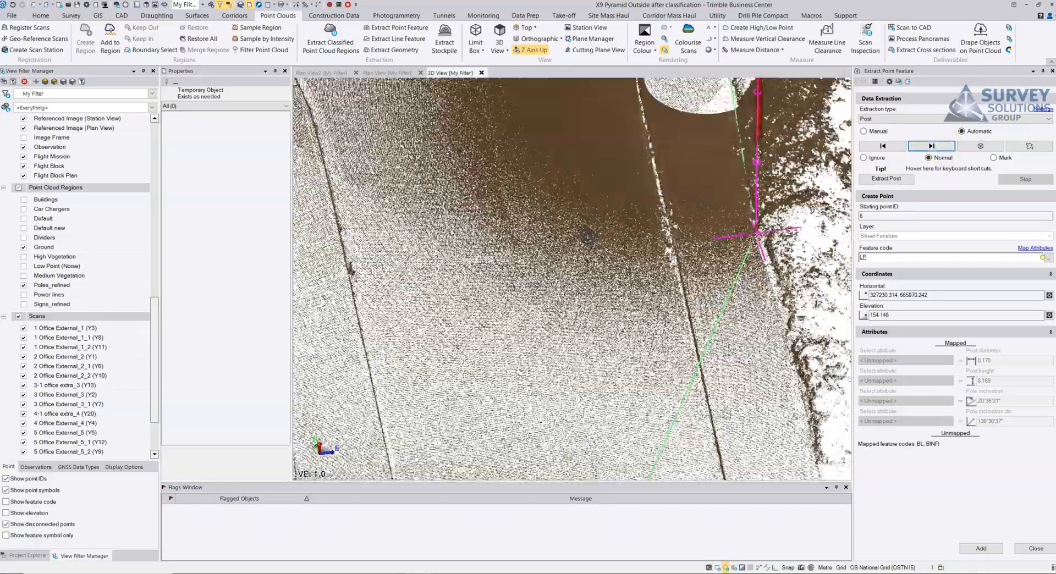
middle_click_drag(754, 240, 752, 318)
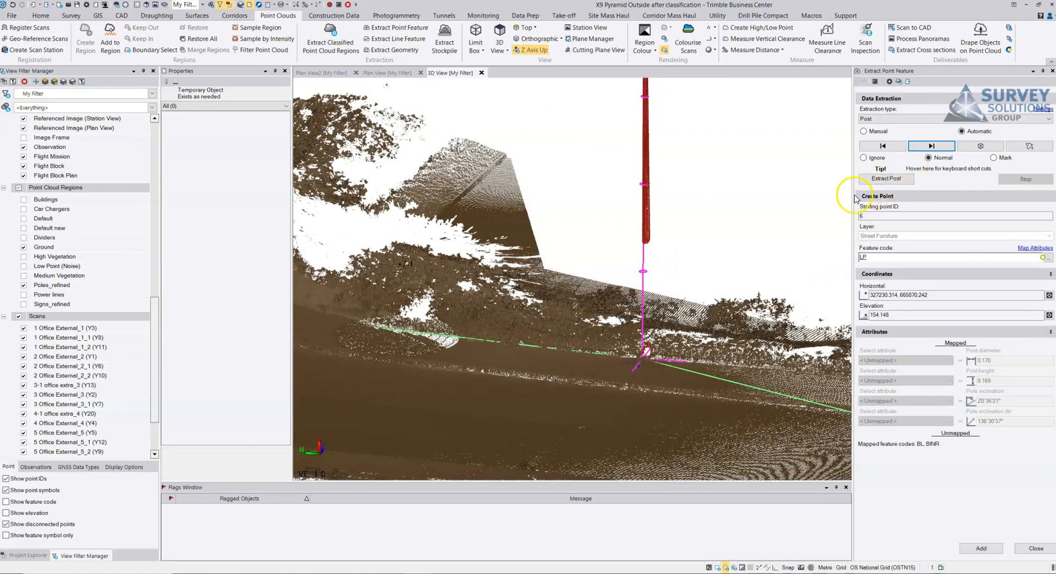
left_click(930, 146)
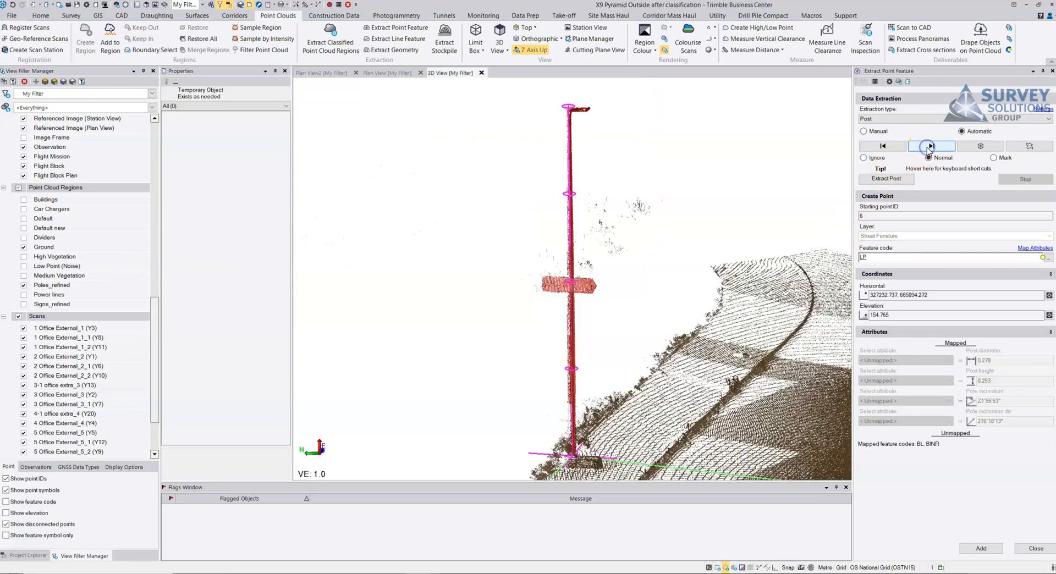
mouse_move(626, 226)
middle_mouse_down()
mouse_move(605, 235)
mouse_move(614, 226)
middle_mouse_up()
left_click(930, 146)
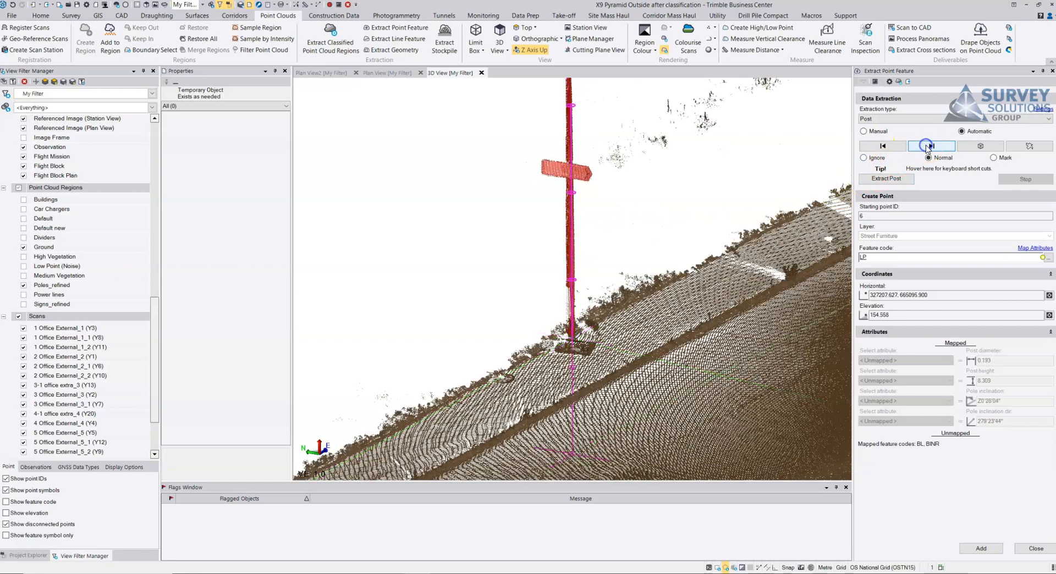
left_click(929, 146)
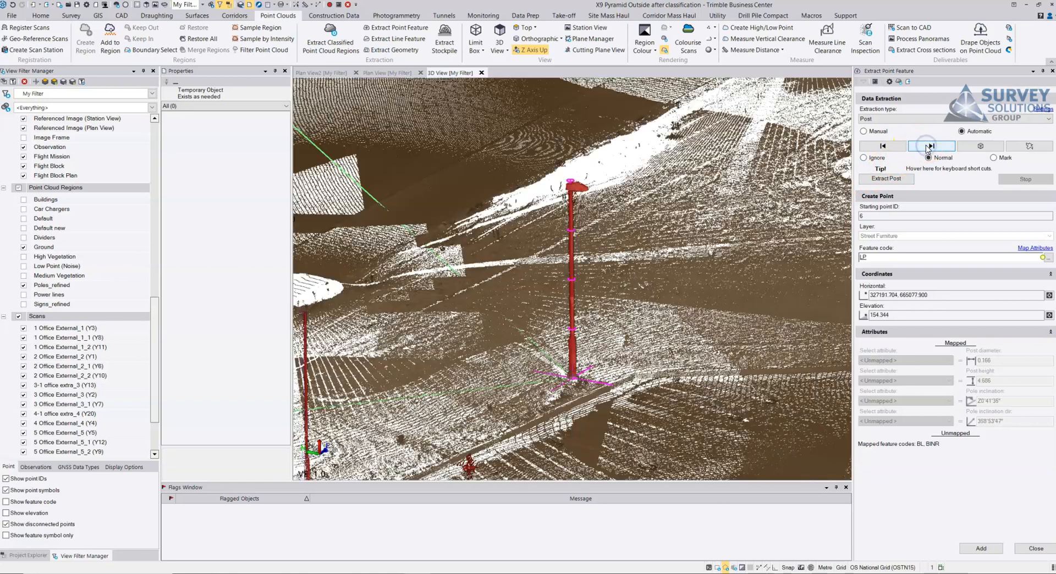
left_click(928, 146)
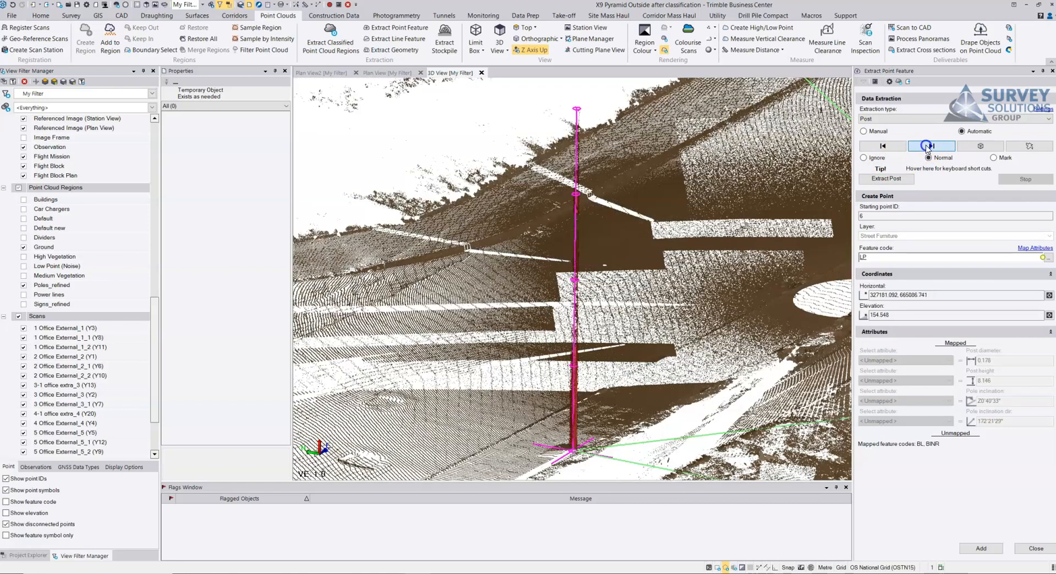
left_click(929, 146)
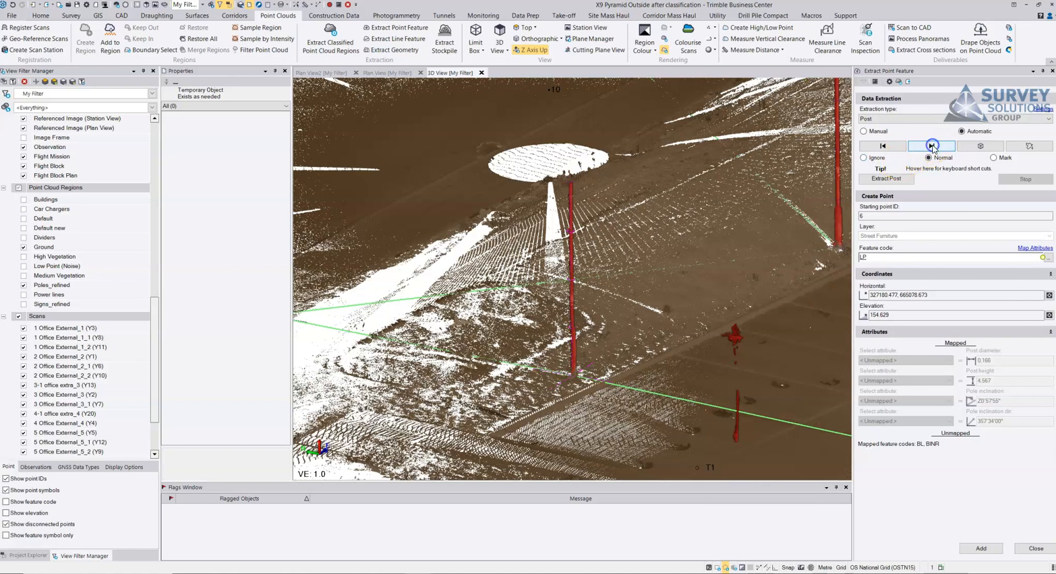
left_click(931, 146)
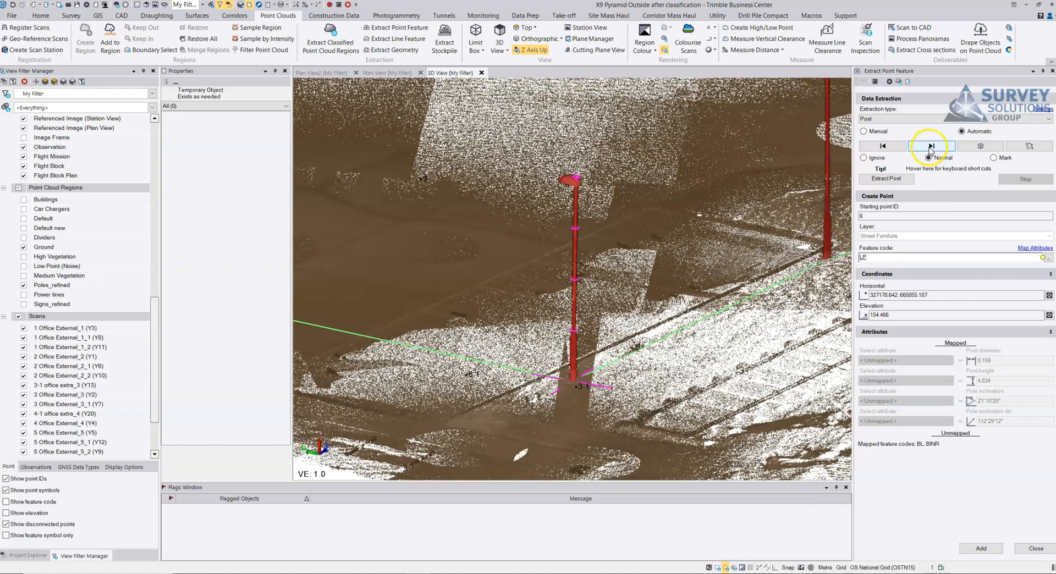
left_click(930, 149)
right_click_drag(612, 277, 703, 294)
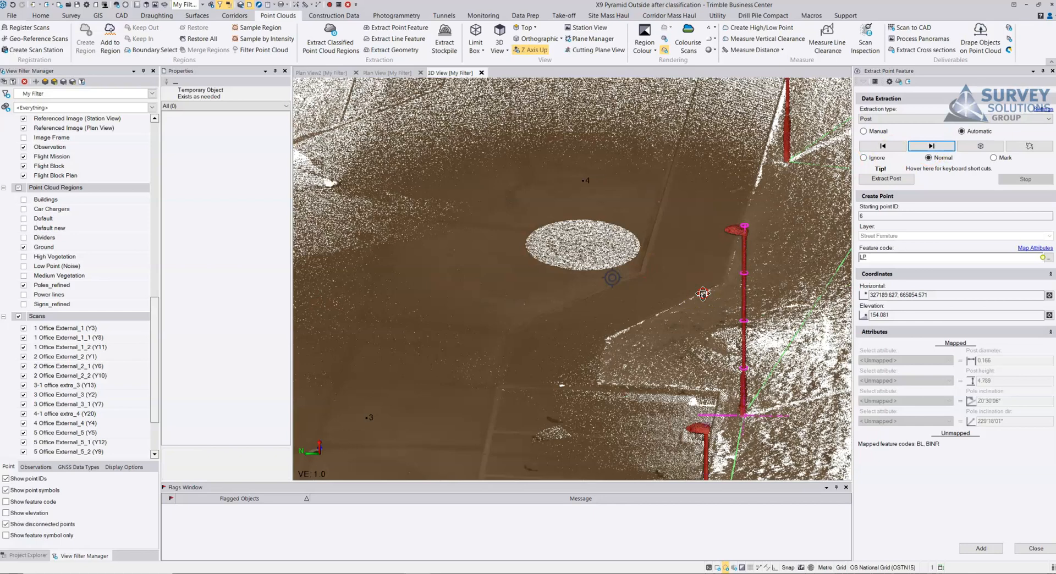
Step: Advance to the short bollard, change its feature code to BL, and add the extracted posts as points
left_click(931, 146)
middle_click_drag(607, 226, 595, 268)
scroll(563, 350, "up", 5)
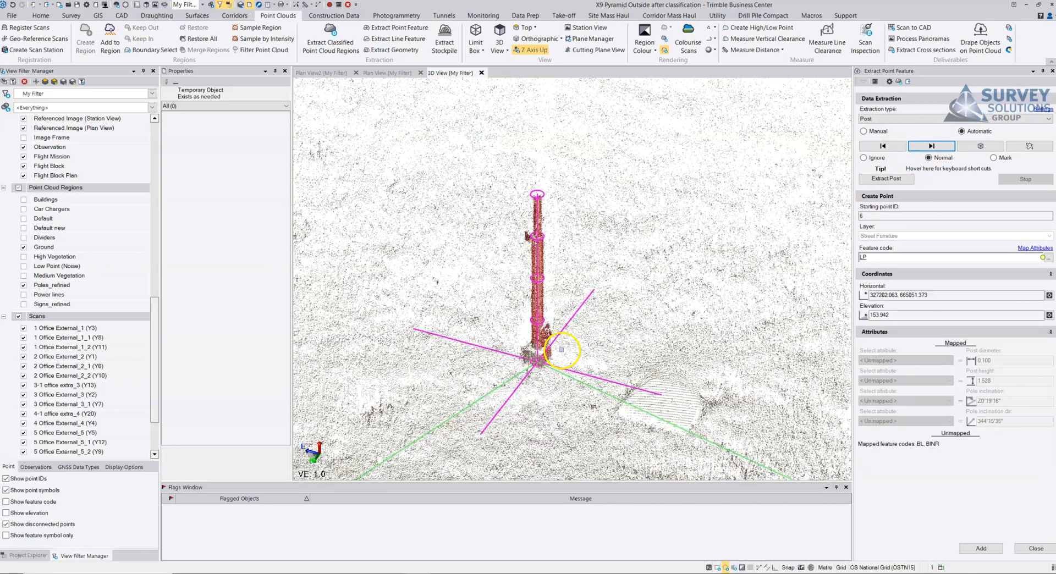
left_click(873, 257)
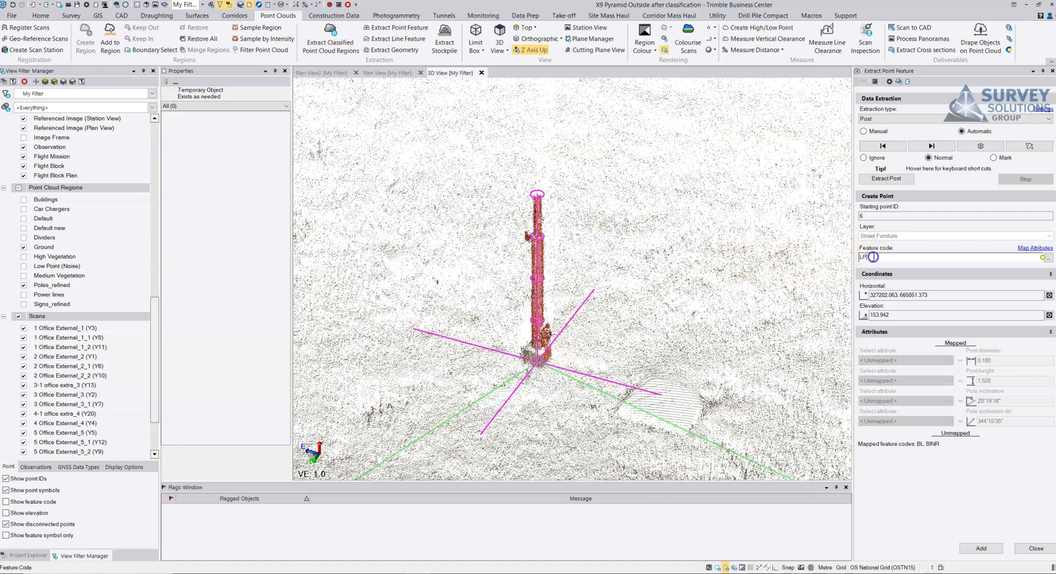
type("BL")
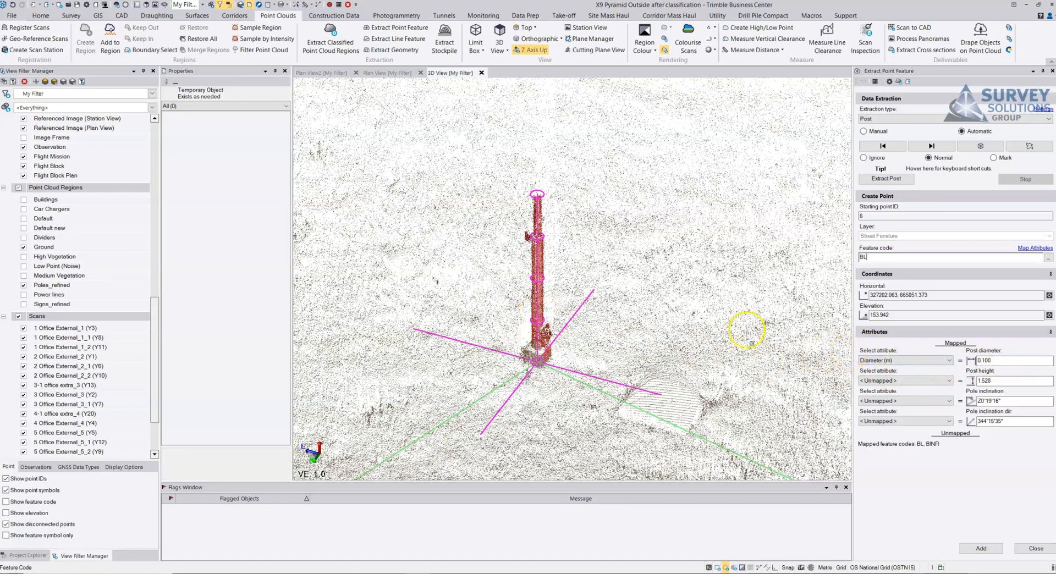
left_click(985, 551)
left_click(513, 320)
left_click(583, 303)
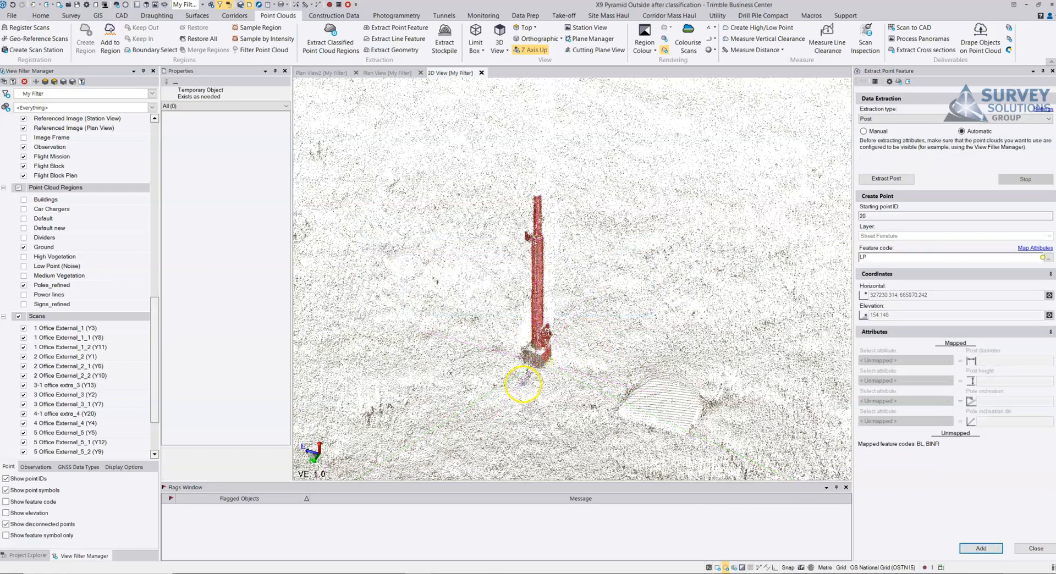
Step: Hide the Ground and Poles_refined regions to inspect the new post points, and turn the Ground region back on
left_click(23, 247)
left_click(24, 285)
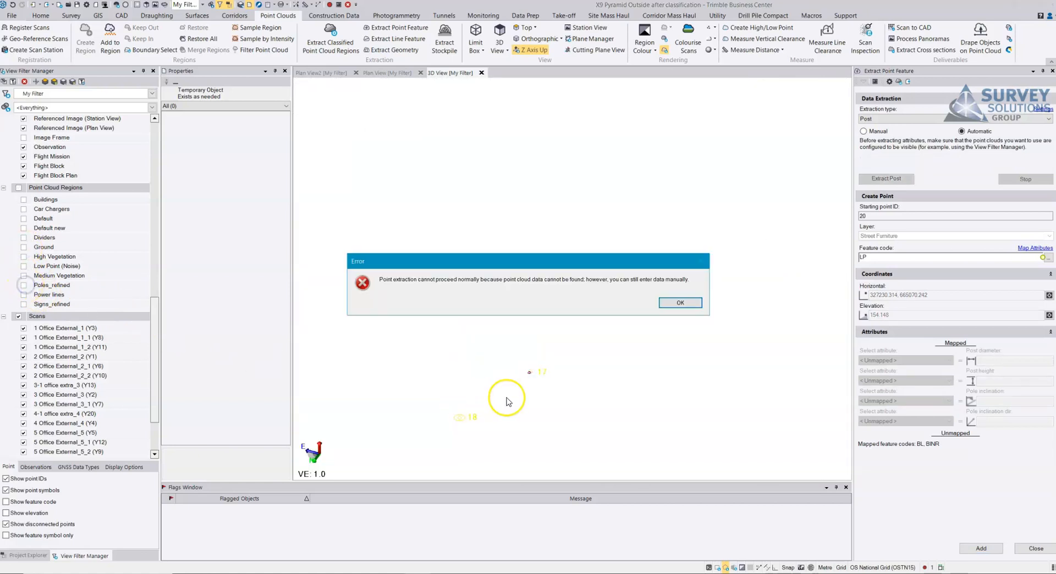
left_click(682, 302)
left_click_drag(608, 365, 492, 407)
middle_click_drag(533, 418, 605, 297)
scroll(542, 343, "up", 3)
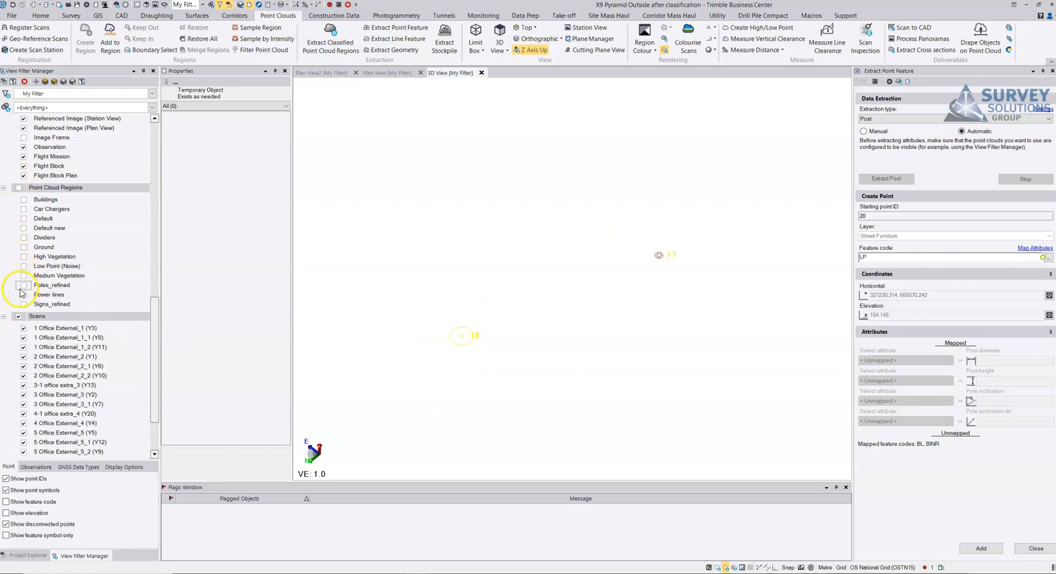
left_click(24, 247)
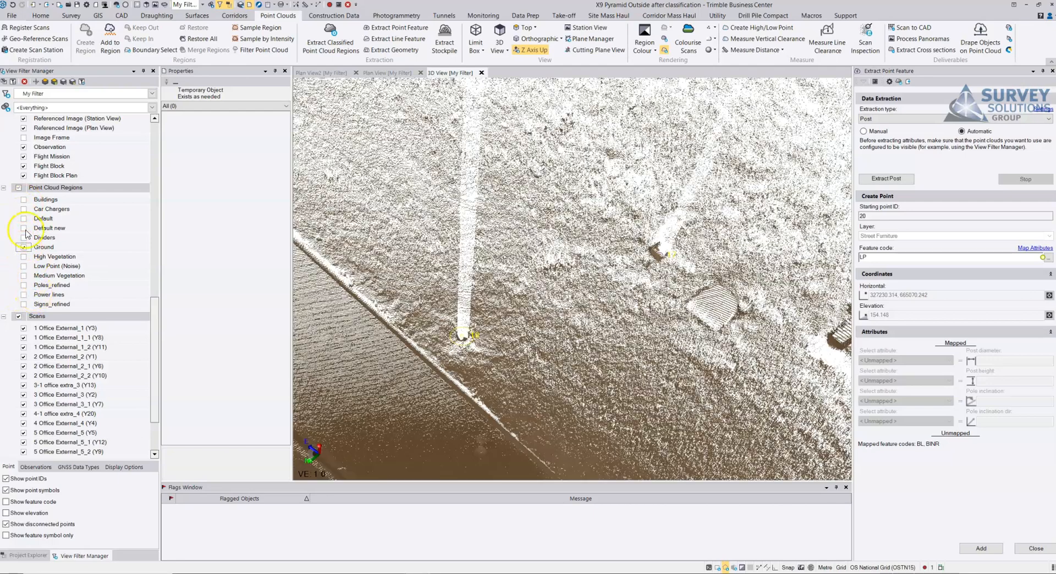
Step: Turn on the Signs_refined point cloud region and automatically extract the posts of the visible signs
scroll(494, 272, "down", 4)
middle_click_drag(469, 313, 693, 261)
left_click_drag(552, 287, 603, 245)
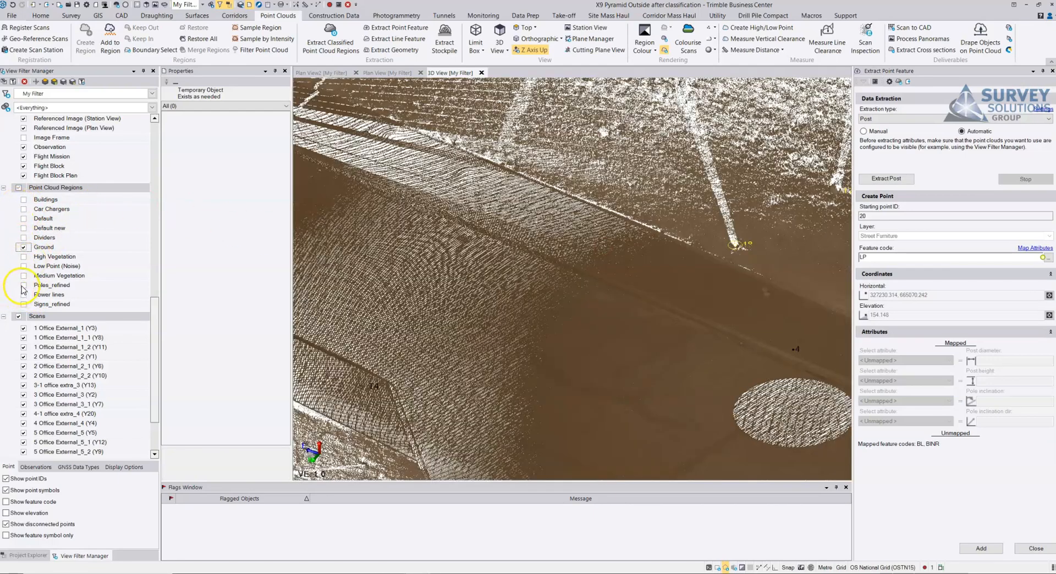
left_click(23, 304)
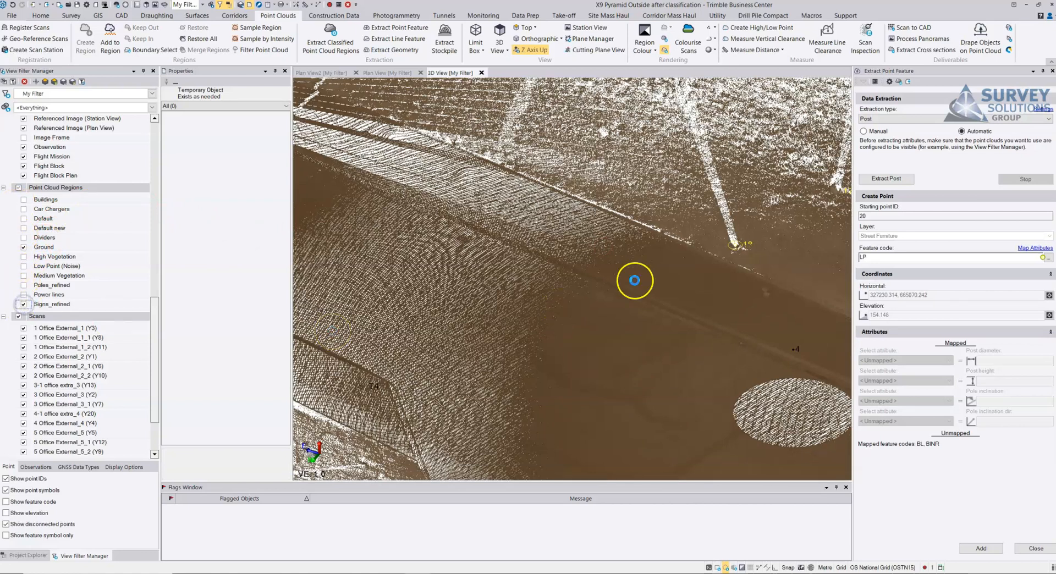
left_click(889, 180)
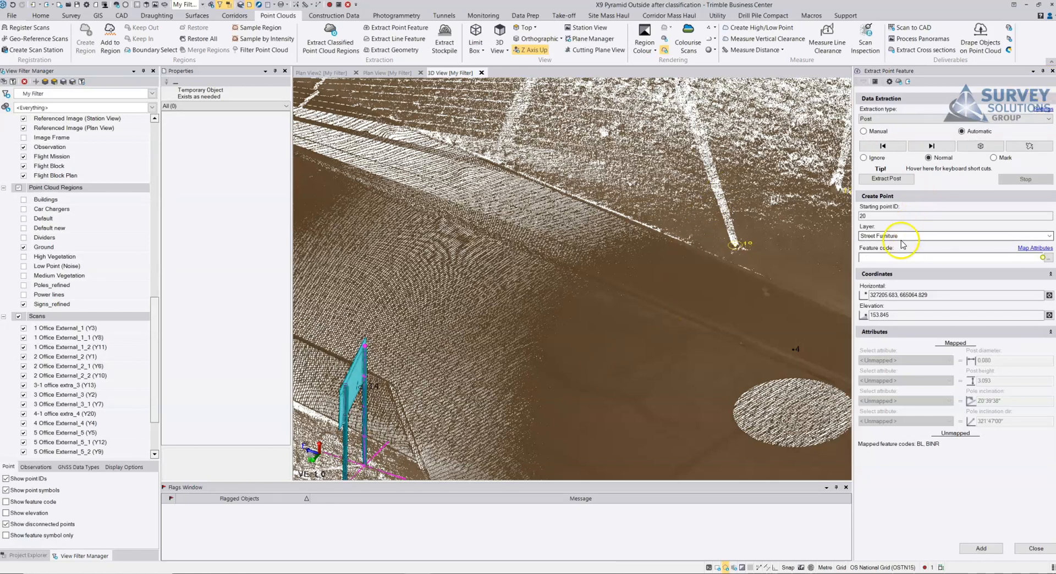
Step: Set the feature code to RS for the extracted posts and set the first post of the two-legged sign to Mark
left_click(886, 259)
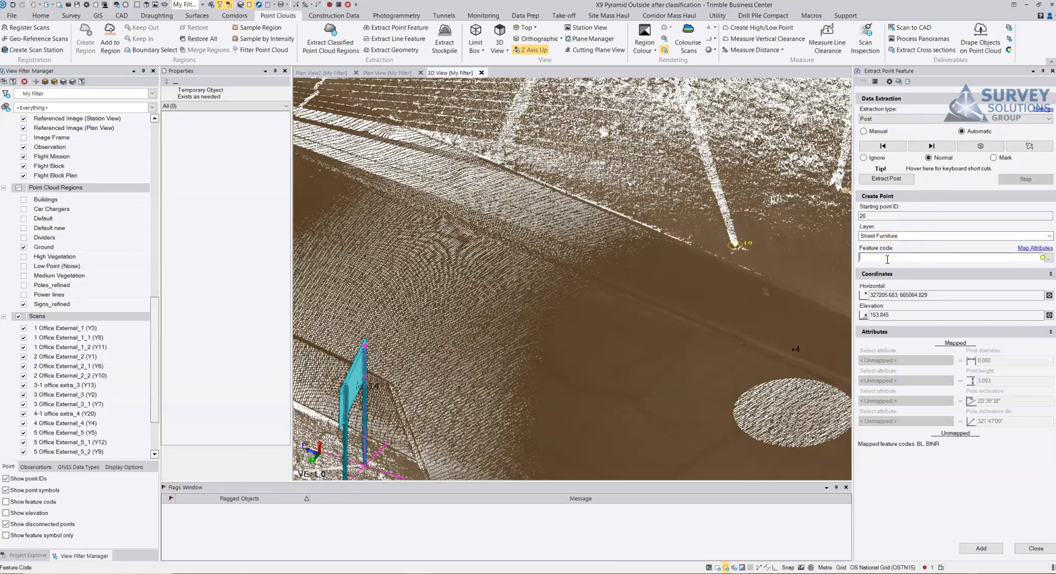
type("RS")
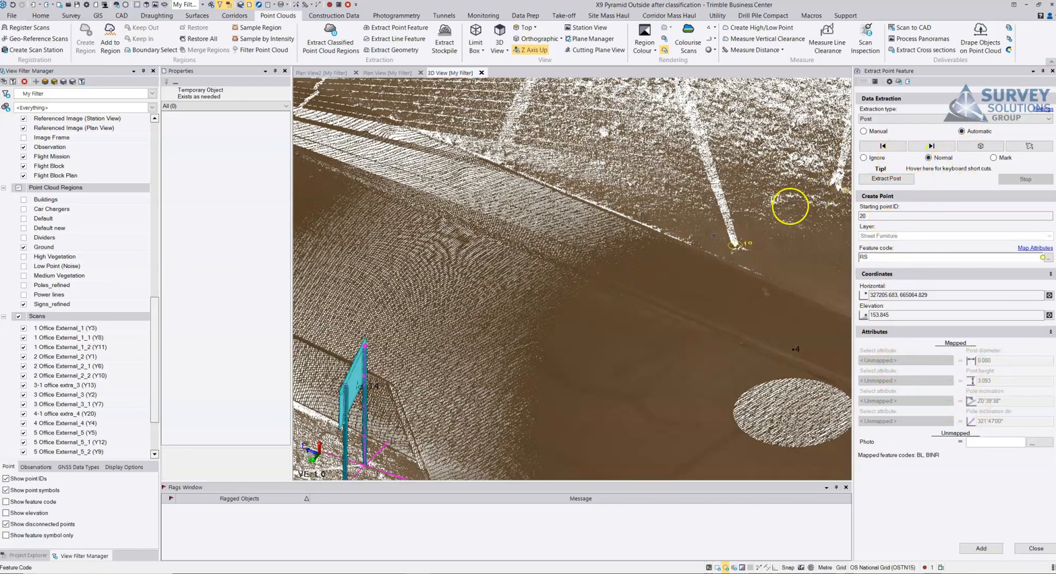
middle_click_drag(459, 295, 711, 184)
middle_click_drag(426, 146, 489, 247)
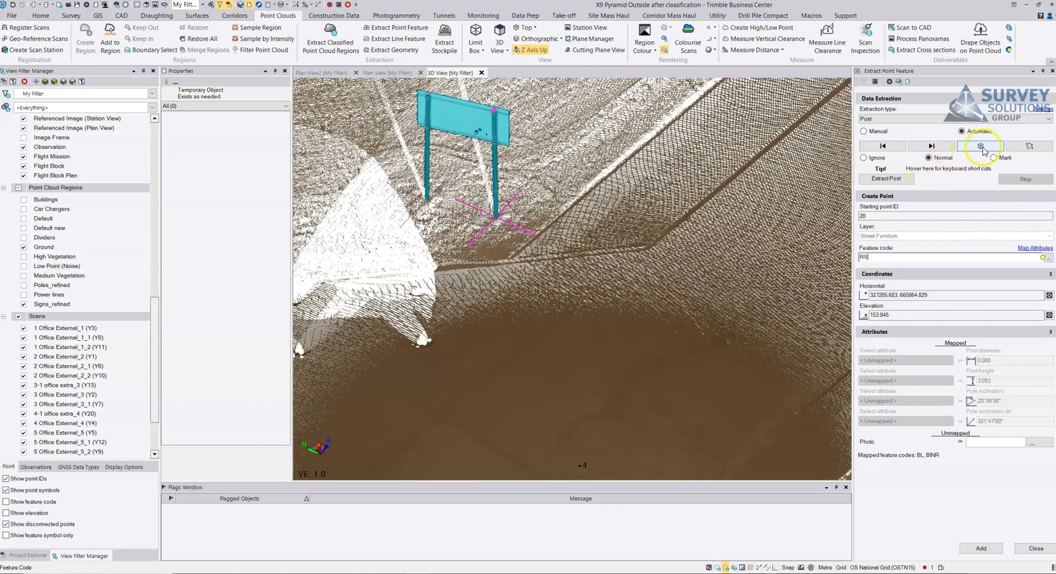
left_click(981, 146)
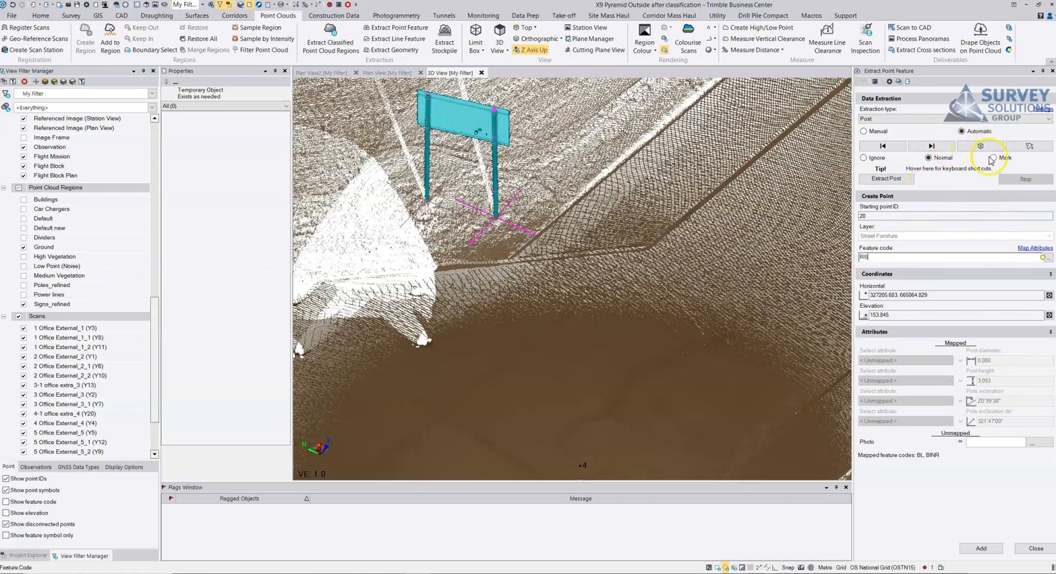
Step: Step through the extracted sign posts one by one and check how each fits its sign in the point cloud
left_click(932, 146)
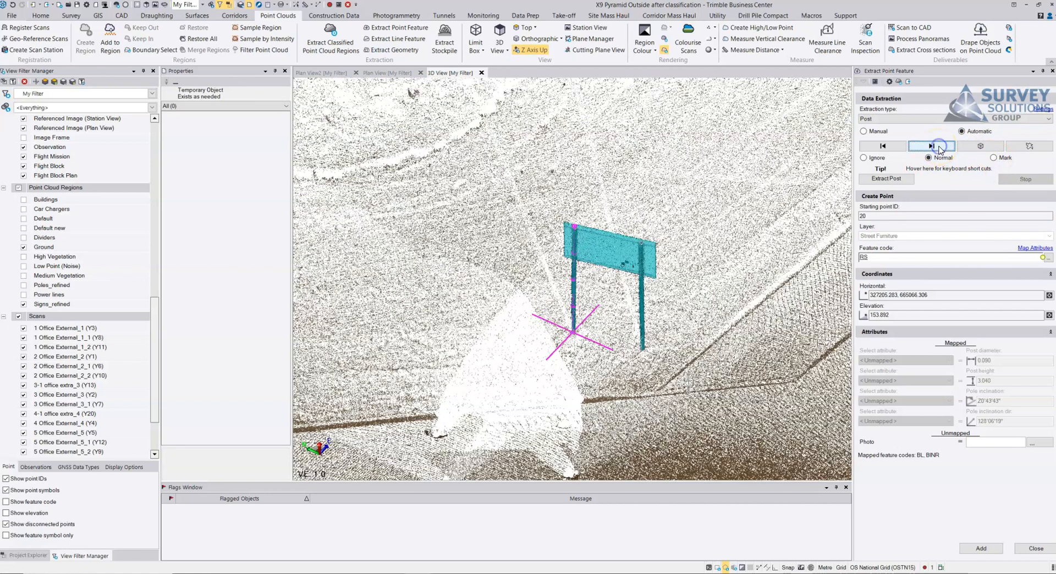
left_click(939, 147)
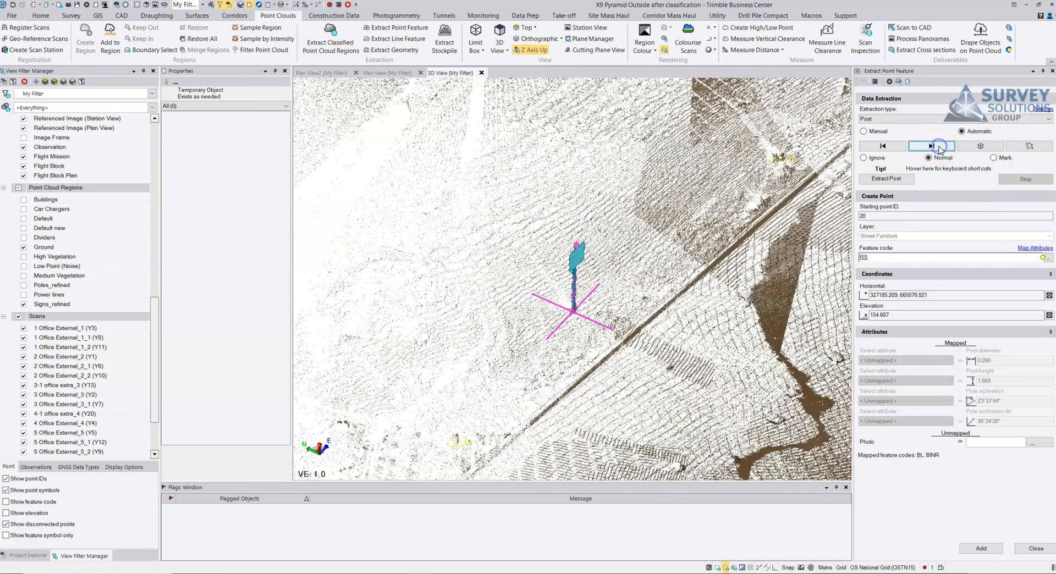
left_click(940, 147)
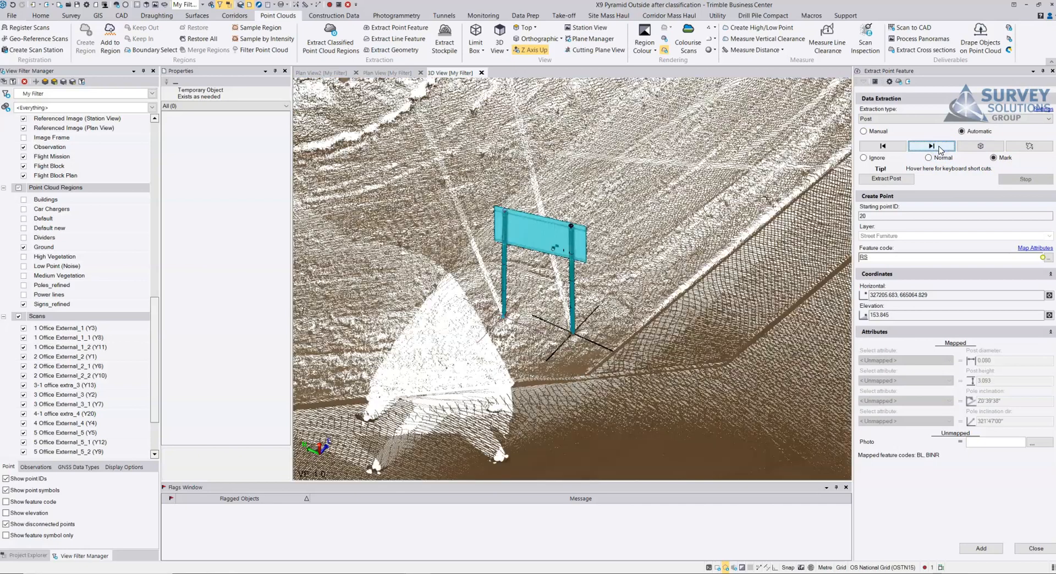
left_click(939, 147)
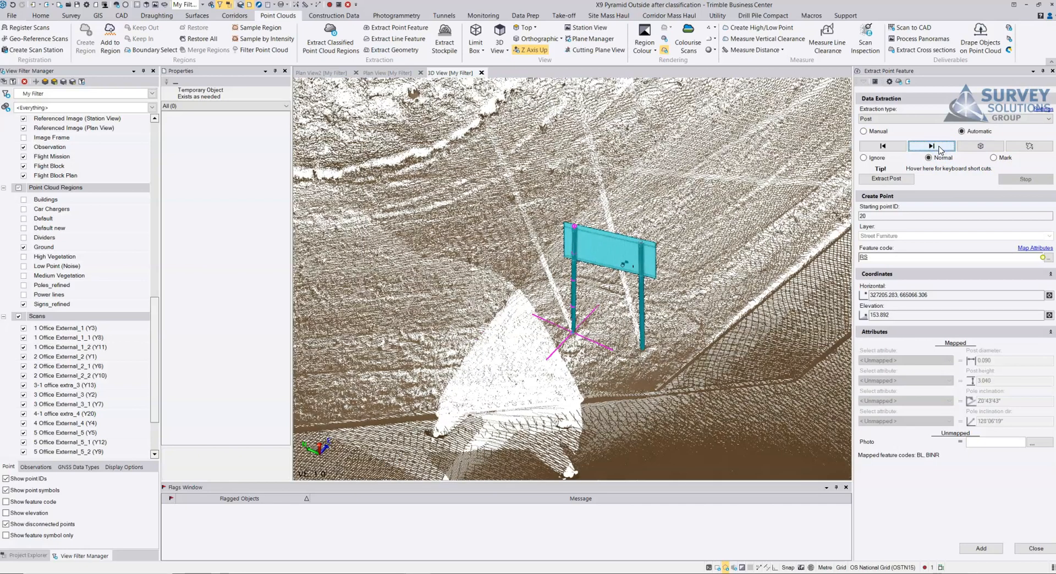
left_click(939, 147)
right_click_drag(628, 268, 731, 263)
middle_click_drag(732, 264, 522, 260)
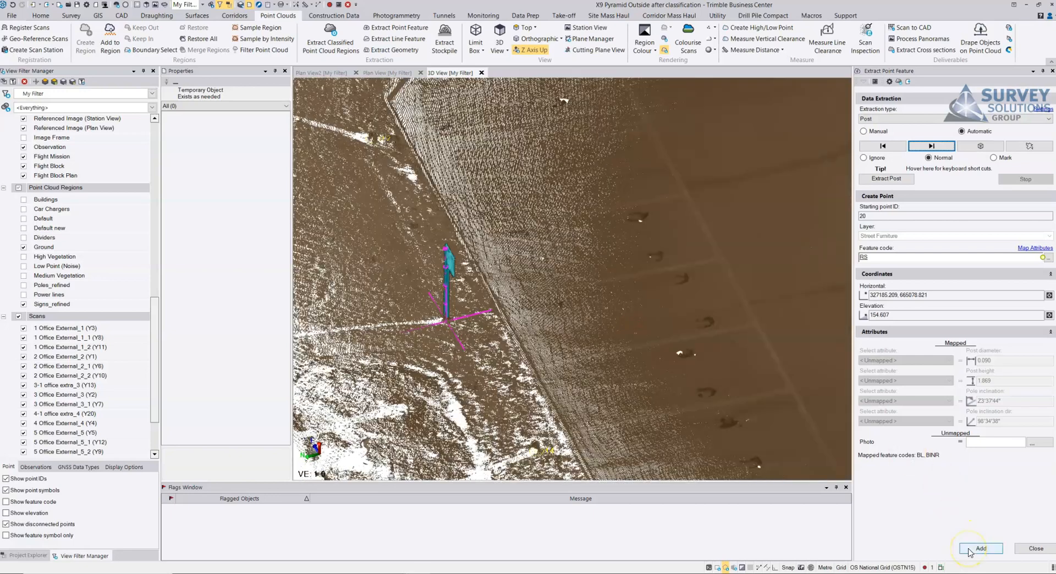
Step: Add the extracted RS sign posts to the project as points, proceeding without attribute mapping
left_click(969, 549)
left_click(537, 320)
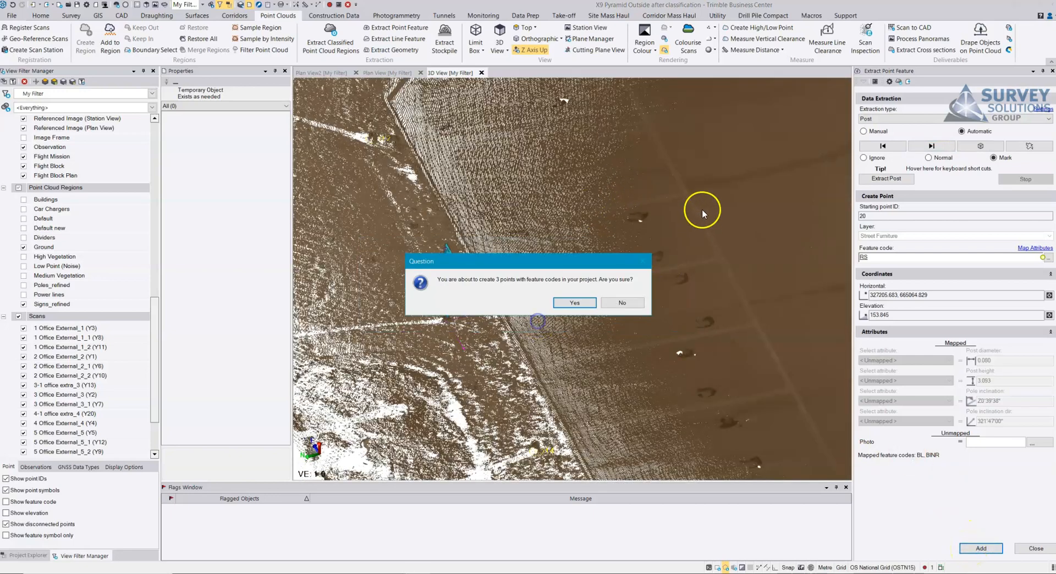
left_click(574, 302)
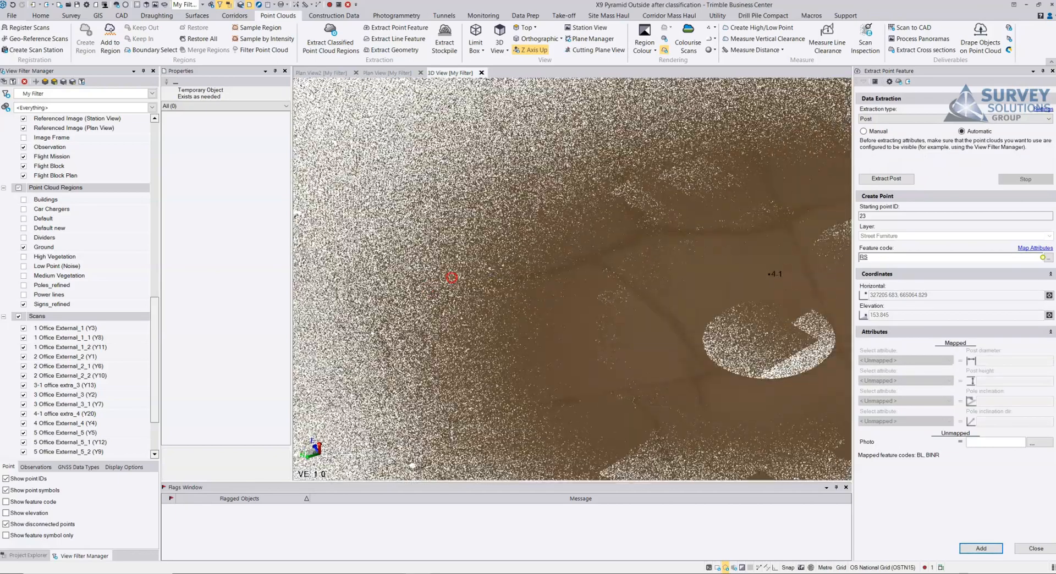
Step: Manually extract the post of the missed sign beside the railway track by picking a point on it
scroll(452, 278, "down", 4)
right_click_drag(451, 278, 594, 207)
right_click_drag(480, 261, 645, 187)
scroll(655, 255, "up", 3)
middle_click_drag(640, 218, 657, 318)
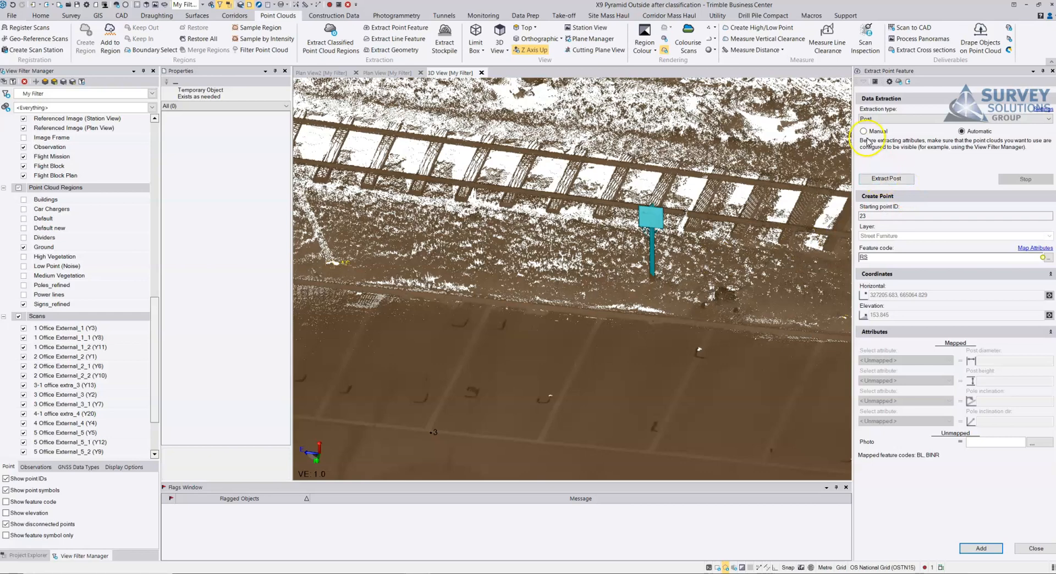
left_click(863, 131)
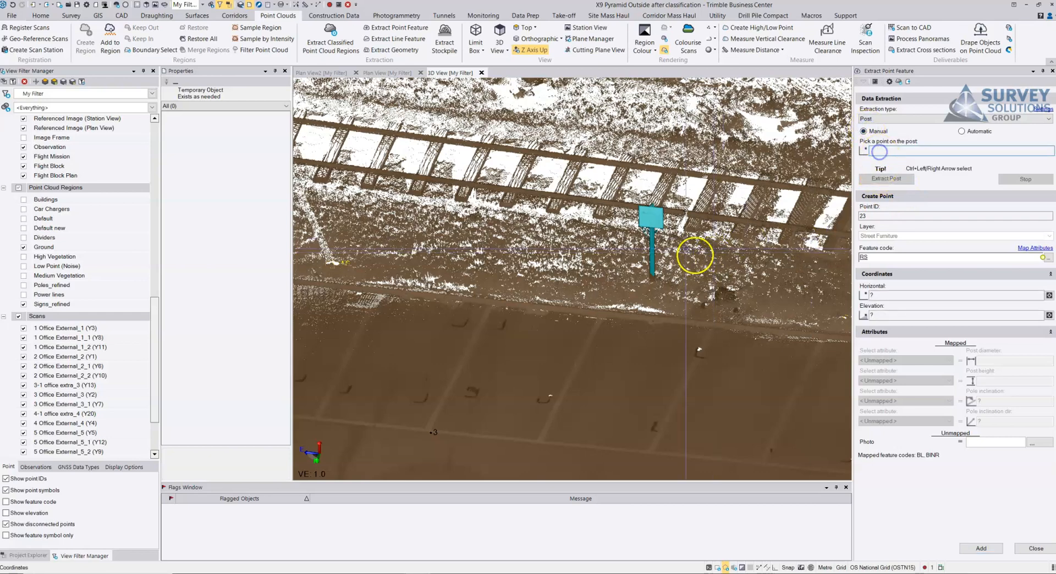
scroll(633, 242, "up", 3)
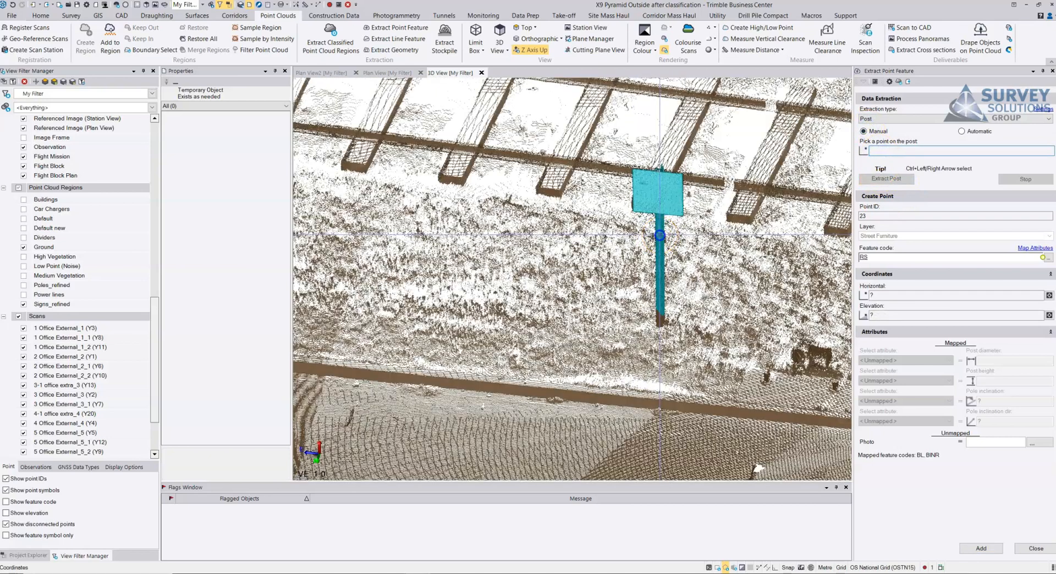
left_click(660, 267)
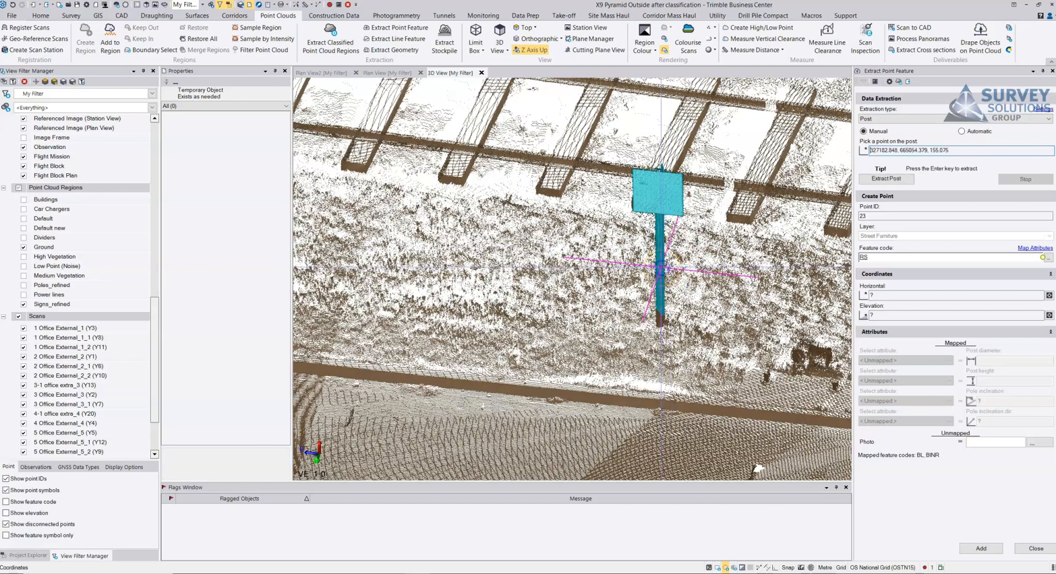
left_click(886, 180)
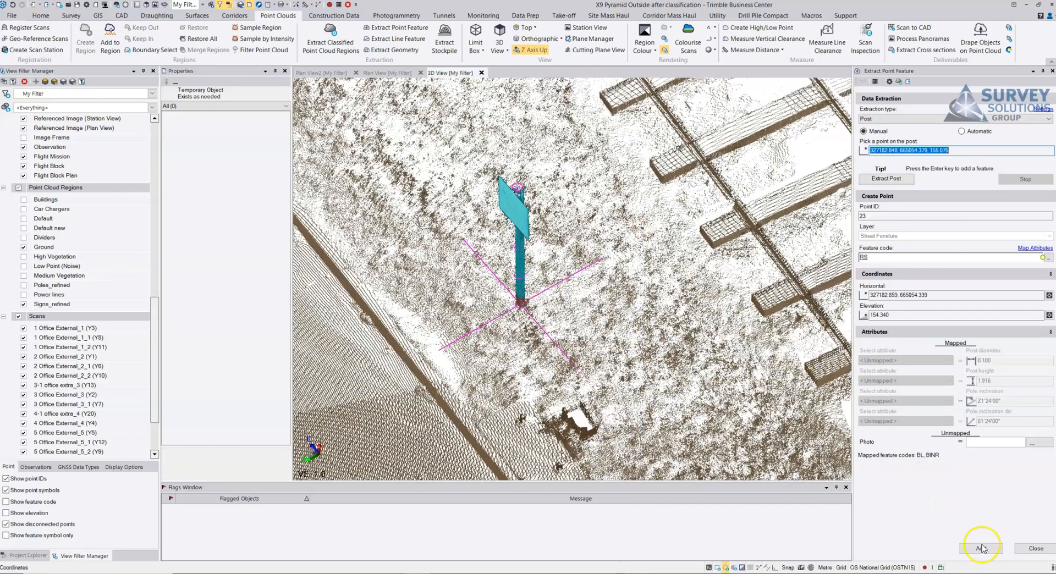
Step: Add the manually extracted sign post as a point without attribute mapping, and hide the Signs_refined region
left_click(981, 548)
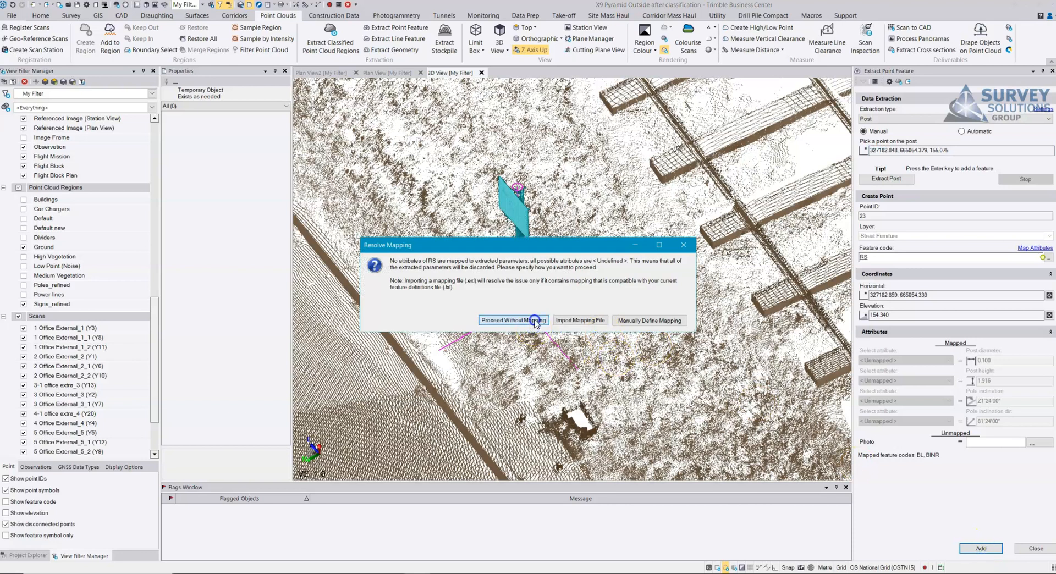
left_click(533, 321)
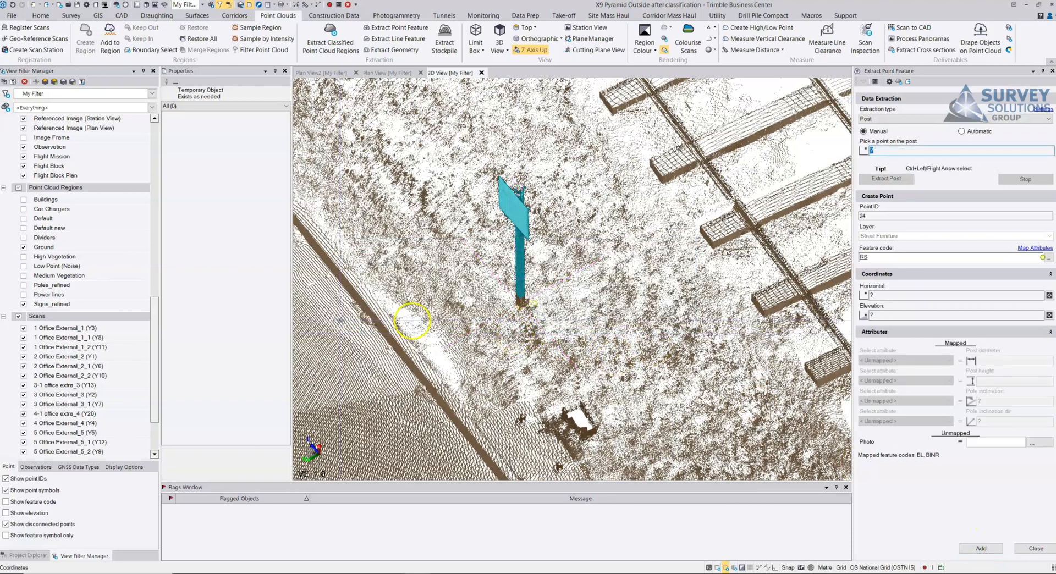
left_click(22, 303)
left_click(24, 305)
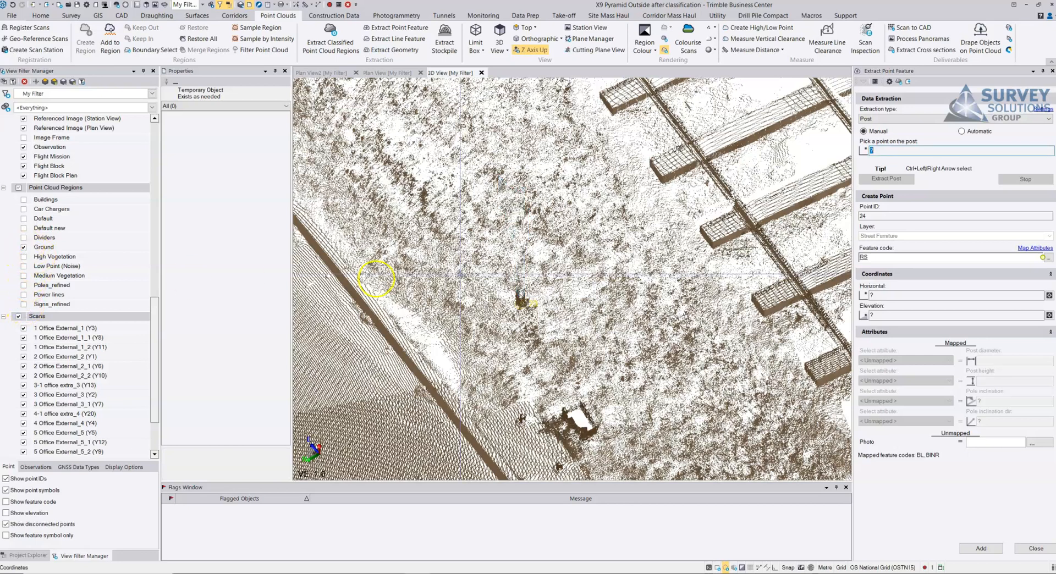
Step: Change the extraction type to Manhole - Laser Scanner with automatic extraction
scroll(550, 264, "down", 4)
mouse_move(594, 265)
right_mouse_down()
mouse_move(672, 264)
mouse_move(636, 240)
mouse_move(683, 251)
mouse_move(748, 228)
right_mouse_up()
left_click(874, 119)
left_click(885, 148)
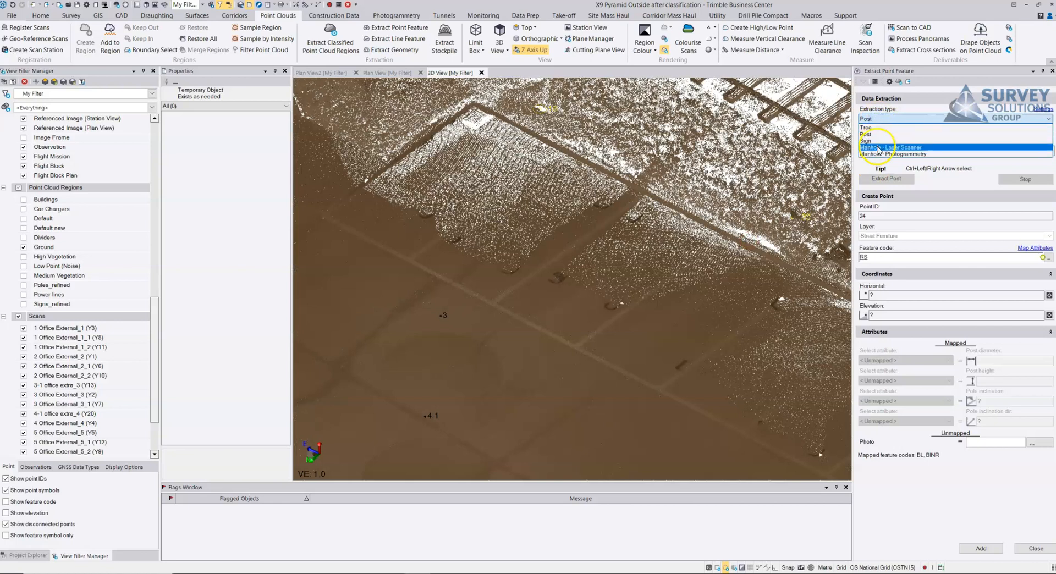
left_click(962, 132)
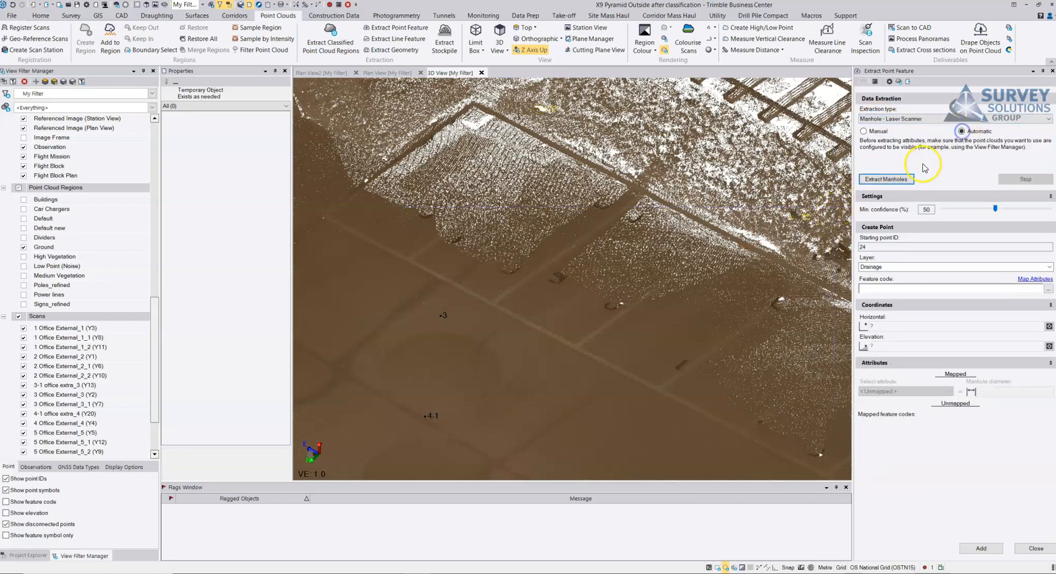
Step: Set the feature code to MHCL and extract the manholes from the visible Ground region
left_click(871, 286)
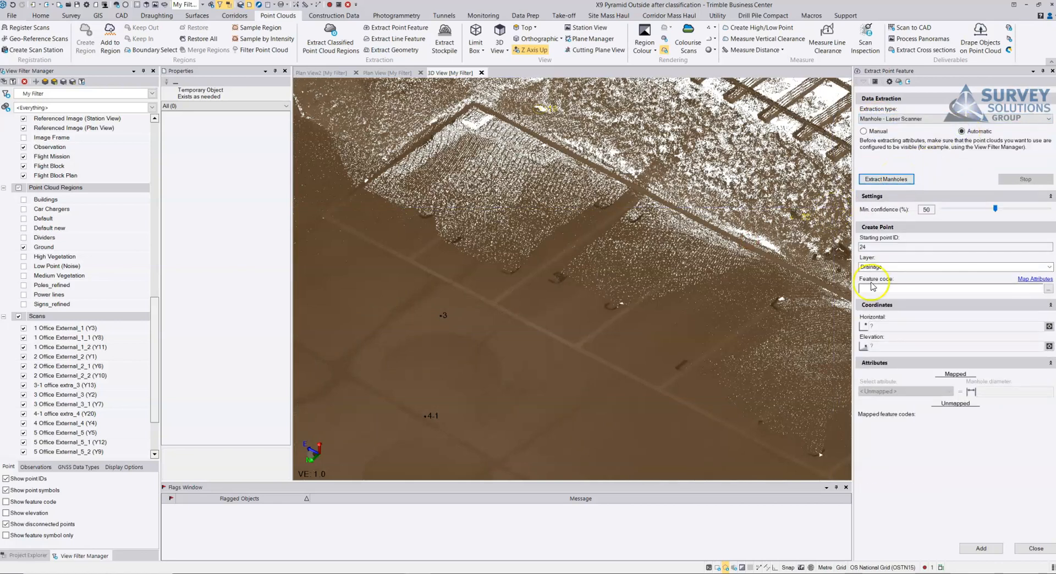
left_click(867, 290)
type("MHCL")
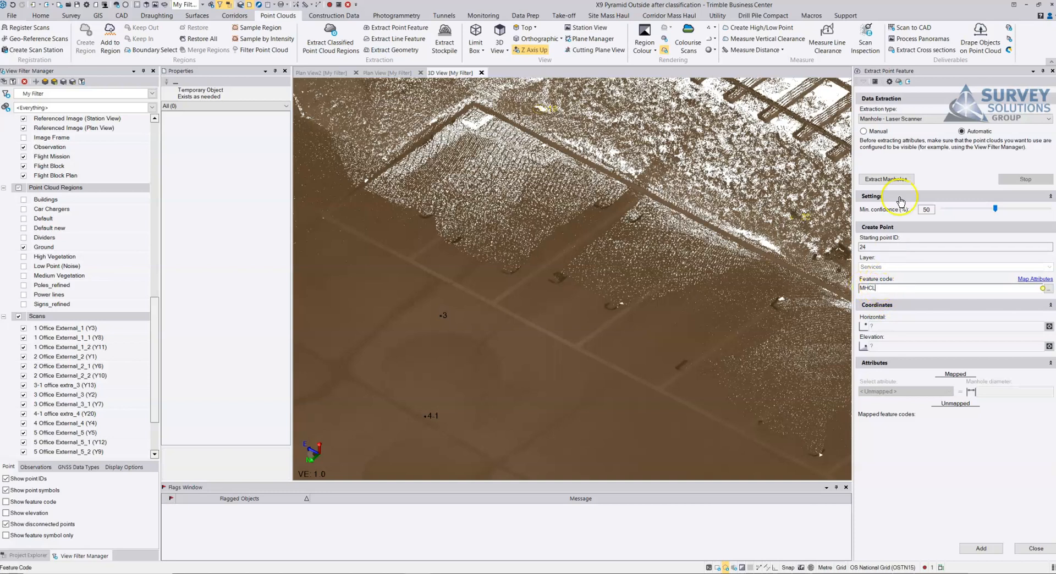
left_click(884, 179)
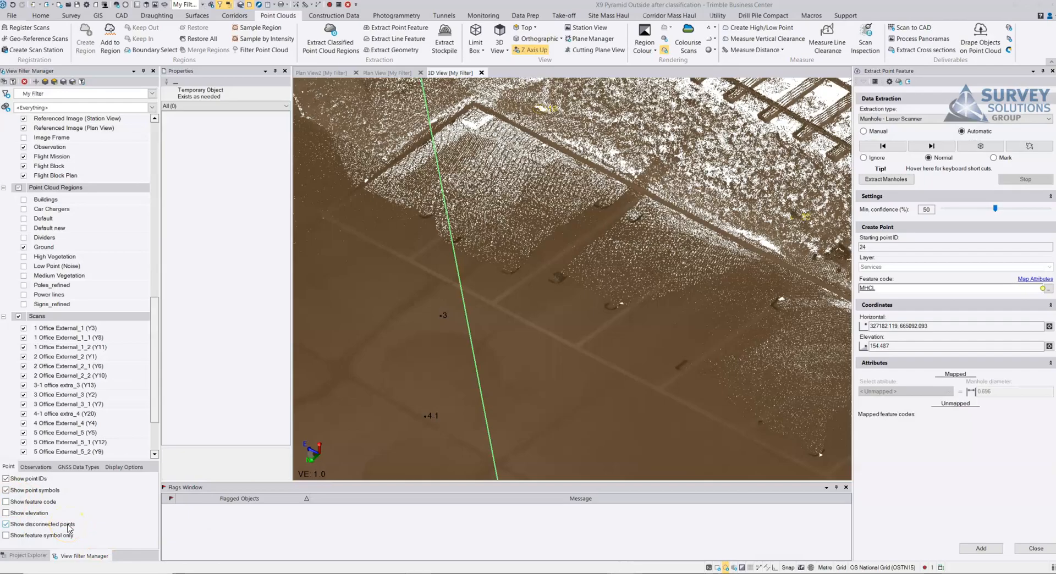
Step: Inspect the first extracted manhole against the ground surface and set its status to Mark
middle_click_drag(474, 204, 515, 327)
right_click_drag(467, 178, 608, 176)
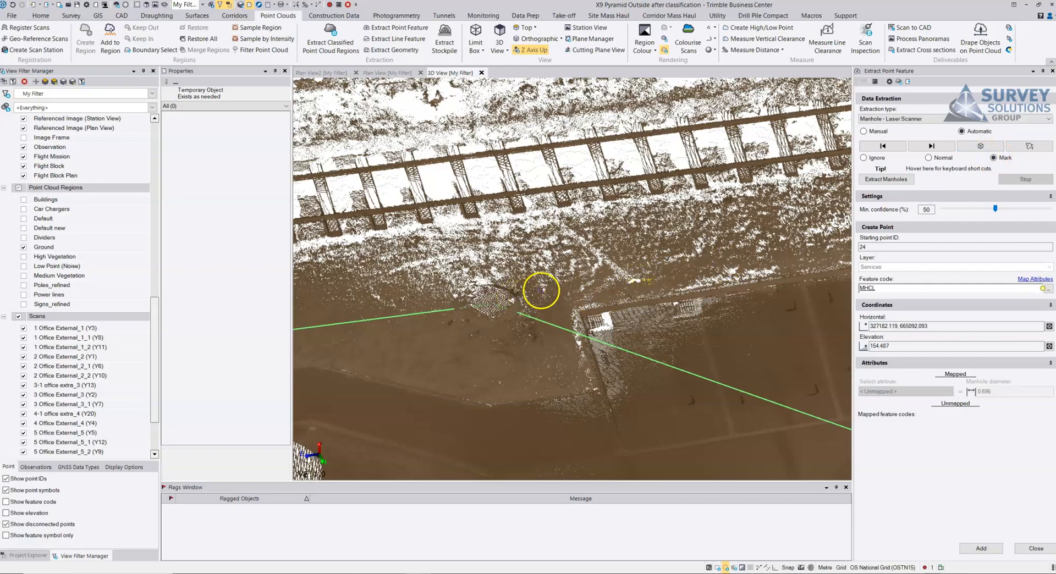
scroll(543, 289, "down", 4)
Step: Go back to the previous extracted manhole, at the grating near point 10, and change its feature code to GY
left_click(883, 145)
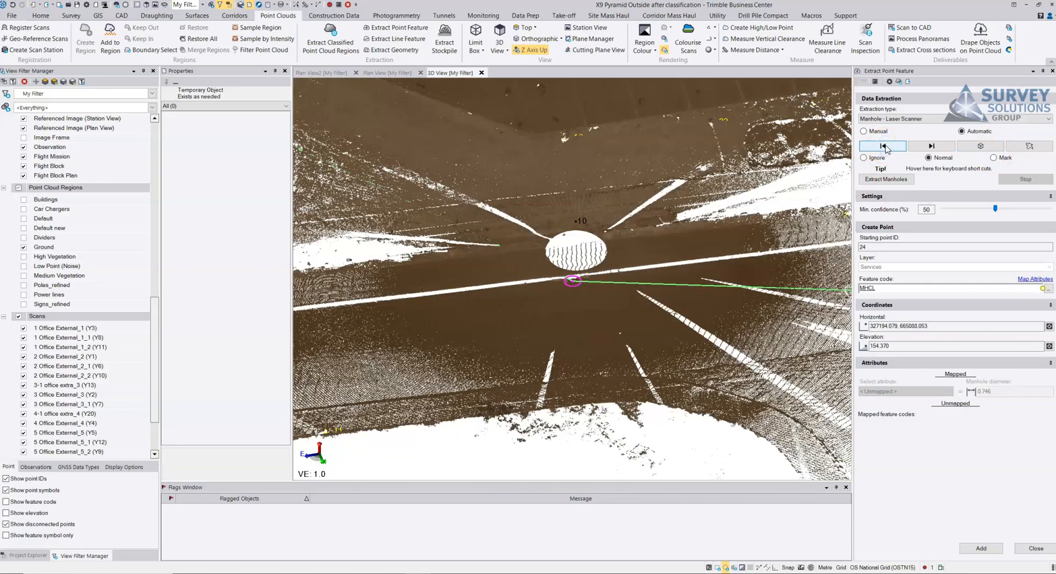
left_click_drag(808, 193, 892, 236)
scroll(698, 287, "up", 7)
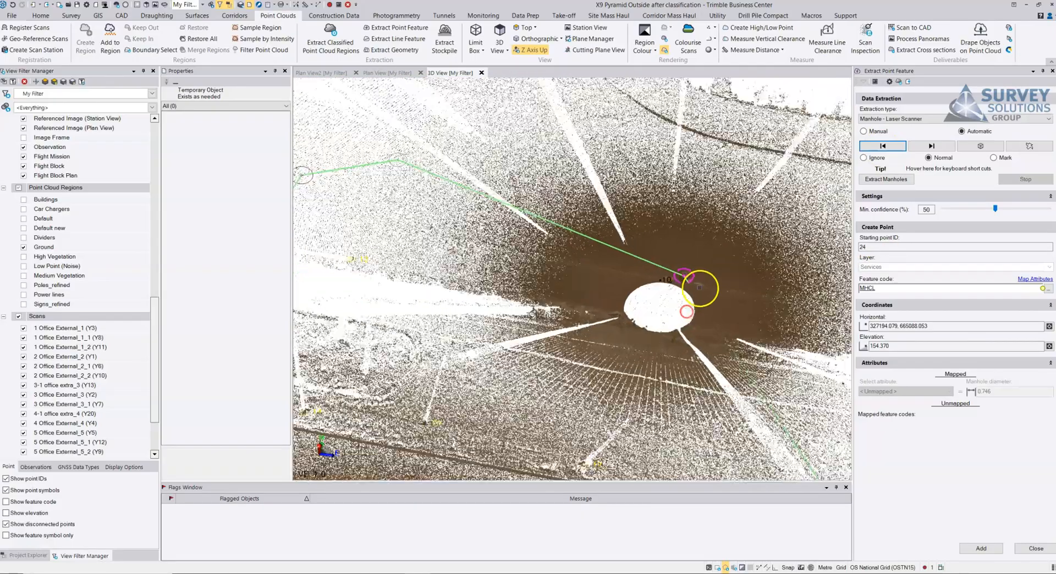
scroll(681, 277, "up", 2)
left_click_drag(678, 271, 759, 242)
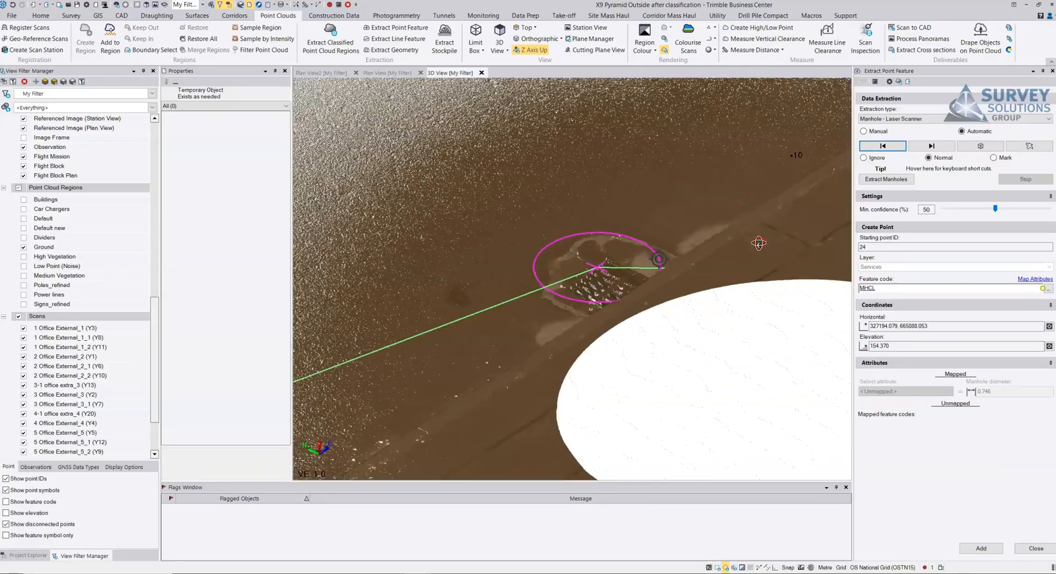
double_click(871, 288)
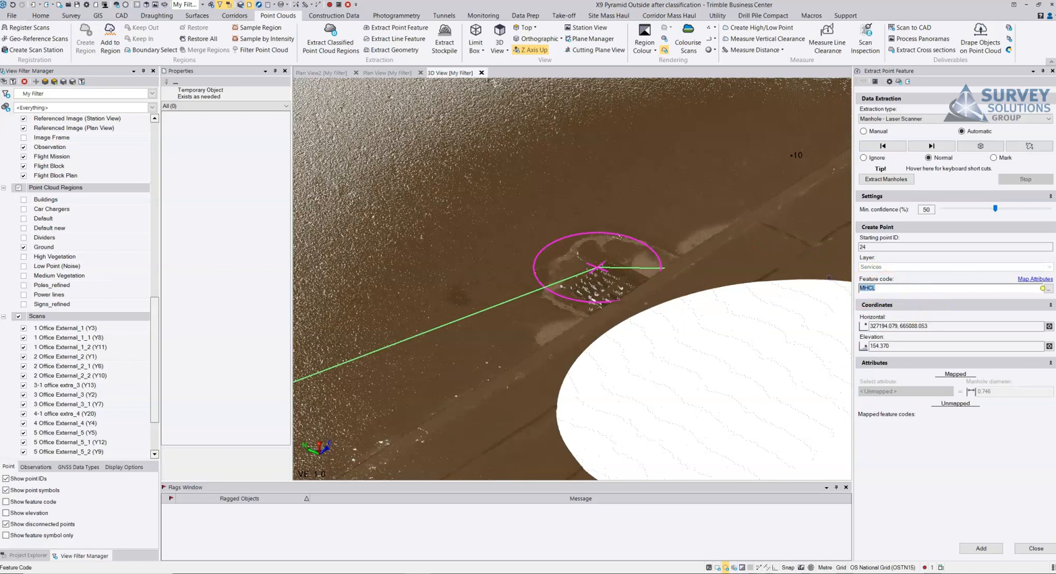
type("GY")
left_click(813, 254)
Step: Try to add the extracted manholes as points without attribute mapping, and advance to the next extracted manhole
left_click(973, 550)
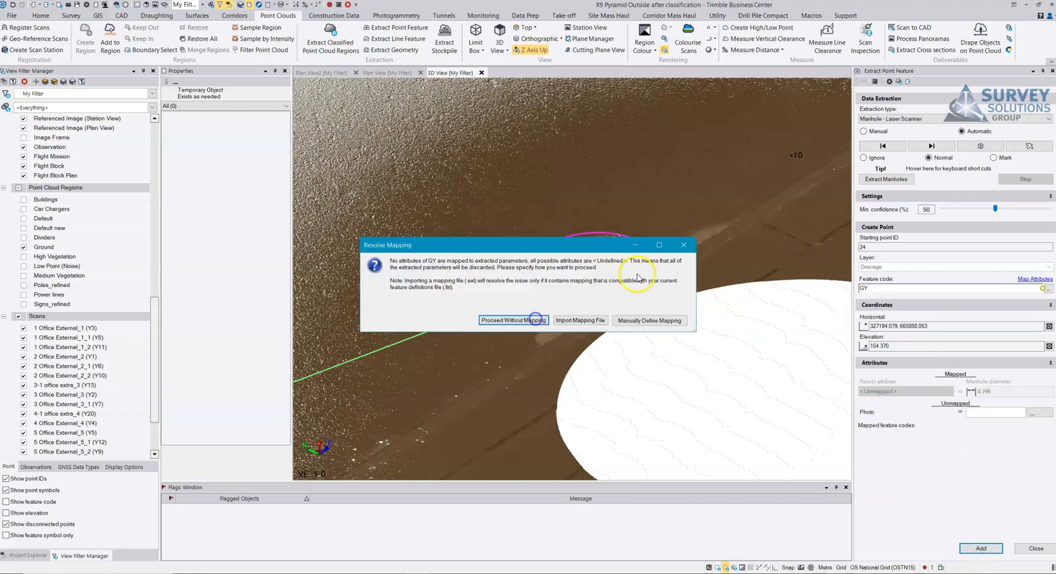
left_click(528, 320)
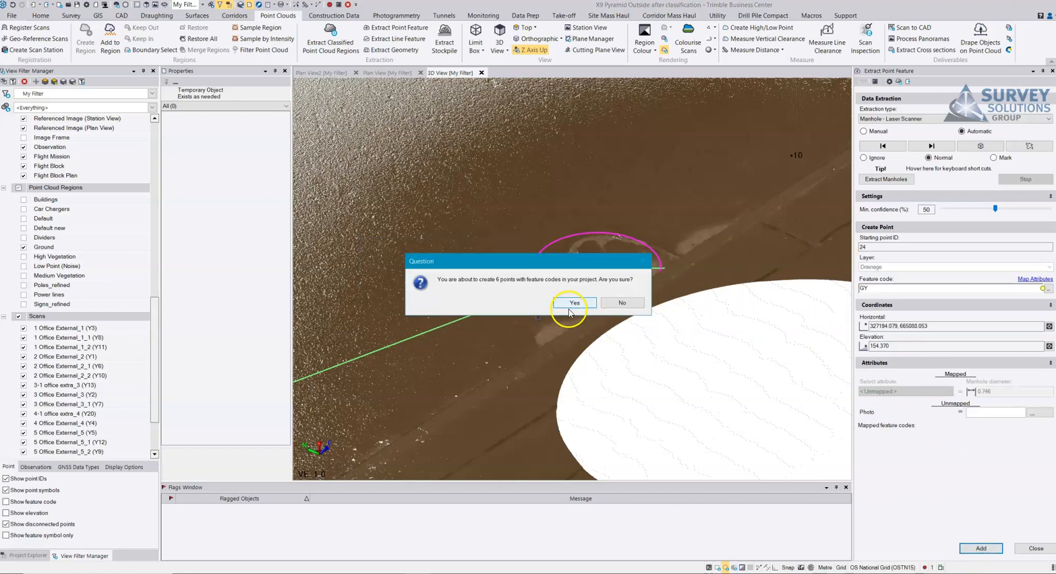
left_click(572, 303)
left_click(922, 147)
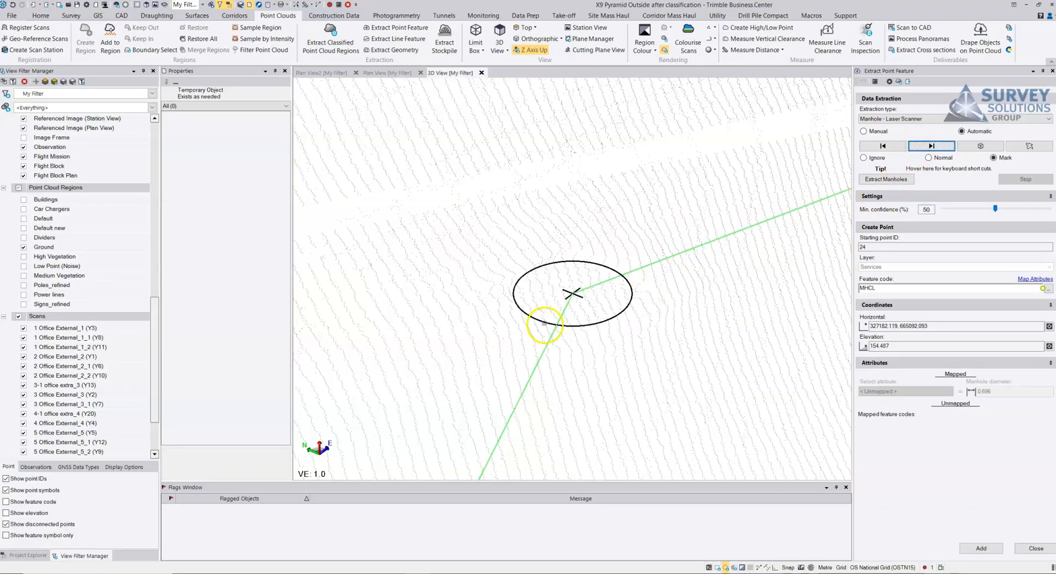
Step: Inspect the marked manhole from further out, advance to the next extracted manhole and check it against the ground surface
scroll(544, 326, "down", 5)
middle_click_drag(554, 315, 420, 330)
scroll(509, 330, "down", 4)
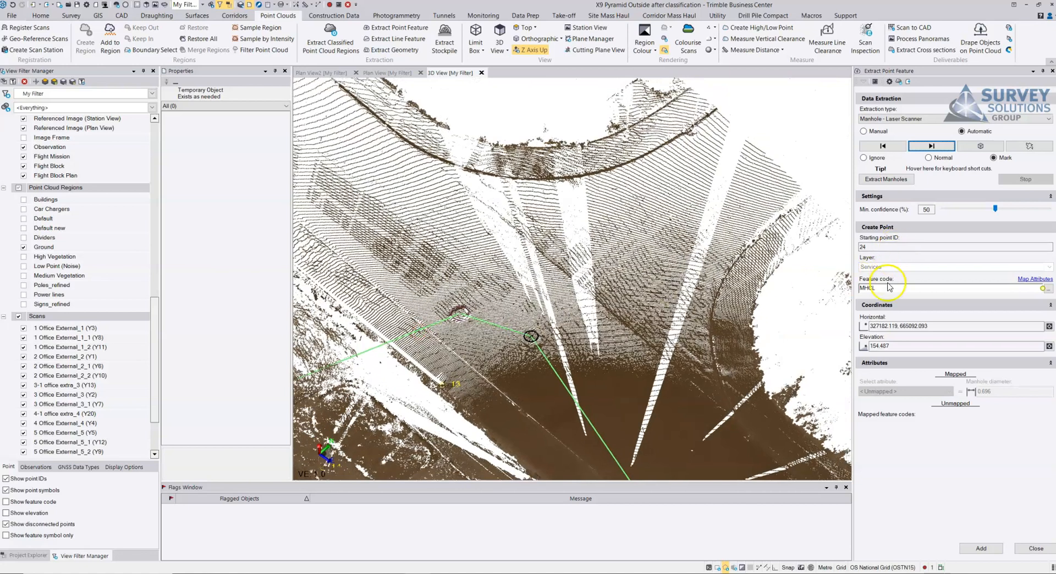
left_click(931, 146)
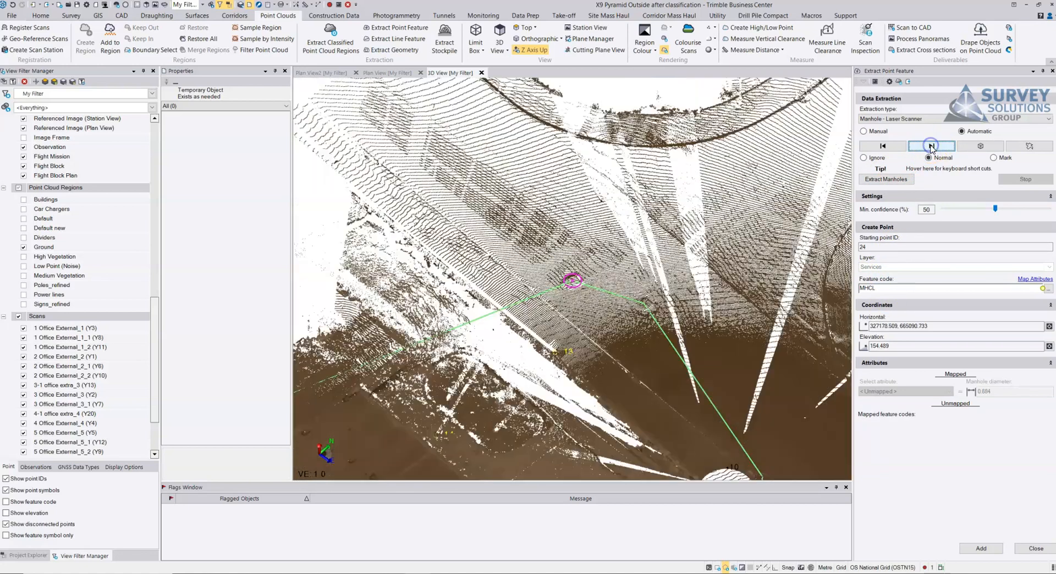
scroll(654, 325, "up", 5)
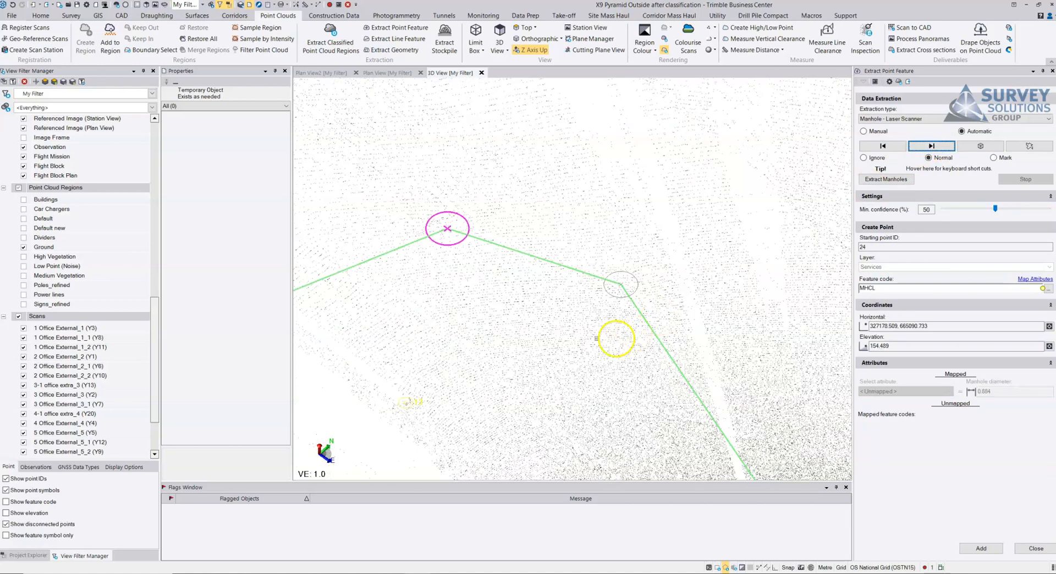
scroll(668, 290, "up", 5)
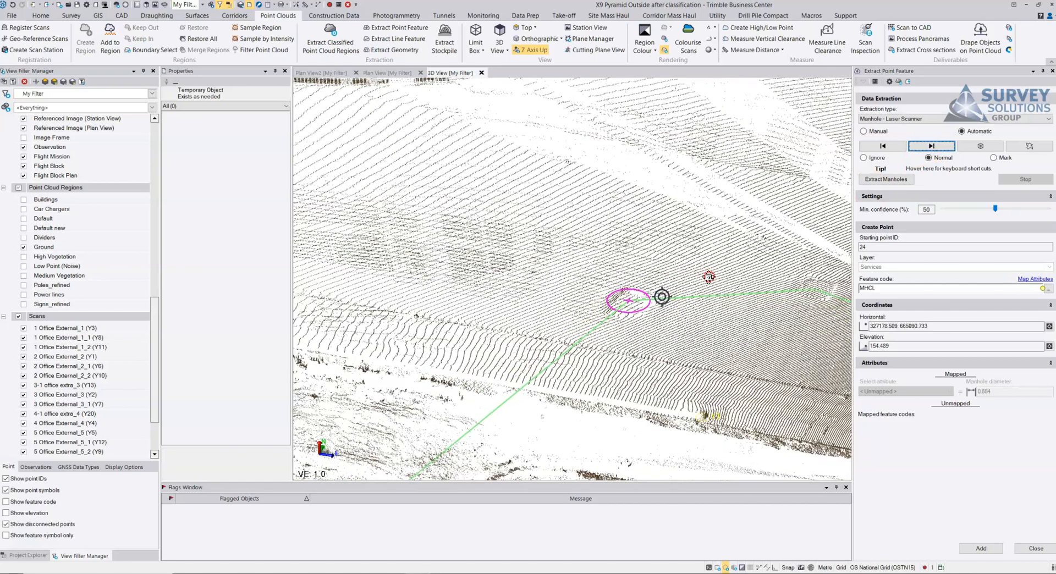
Step: Advance to the next extracted manhole, inspect the raised object it sits on, and set its status to Ignore
left_click(931, 147)
scroll(556, 296, "up", 5)
left_click_drag(577, 281, 490, 268)
scroll(640, 283, "up", 3)
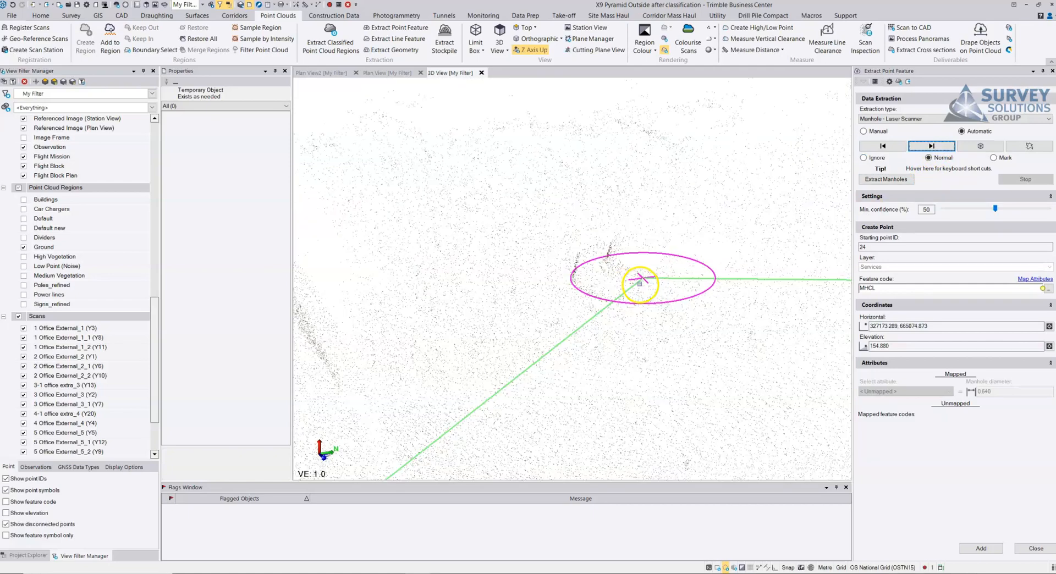
Step: Advance to the next extracted manhole, near point 16, and check it against the surrounding ground
left_click(931, 146)
scroll(599, 296, "down", 2)
left_click_drag(596, 297, 549, 269)
scroll(516, 322, "down", 3)
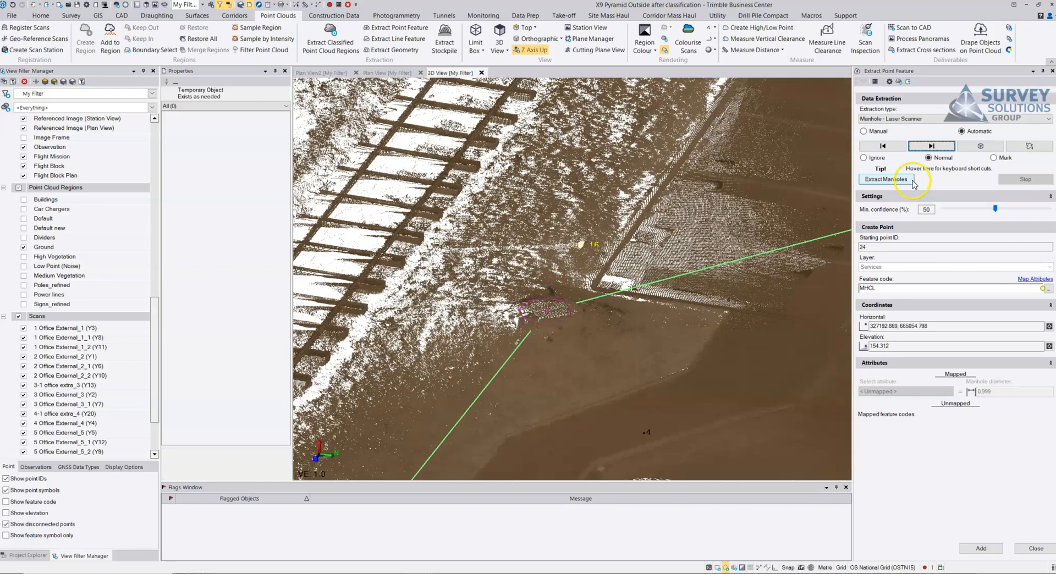
Step: Advance to the next extracted manhole, change its feature code to GY, and move on to the following one
left_click(931, 145)
left_click_drag(578, 307, 557, 310)
scroll(575, 273, "up", 4)
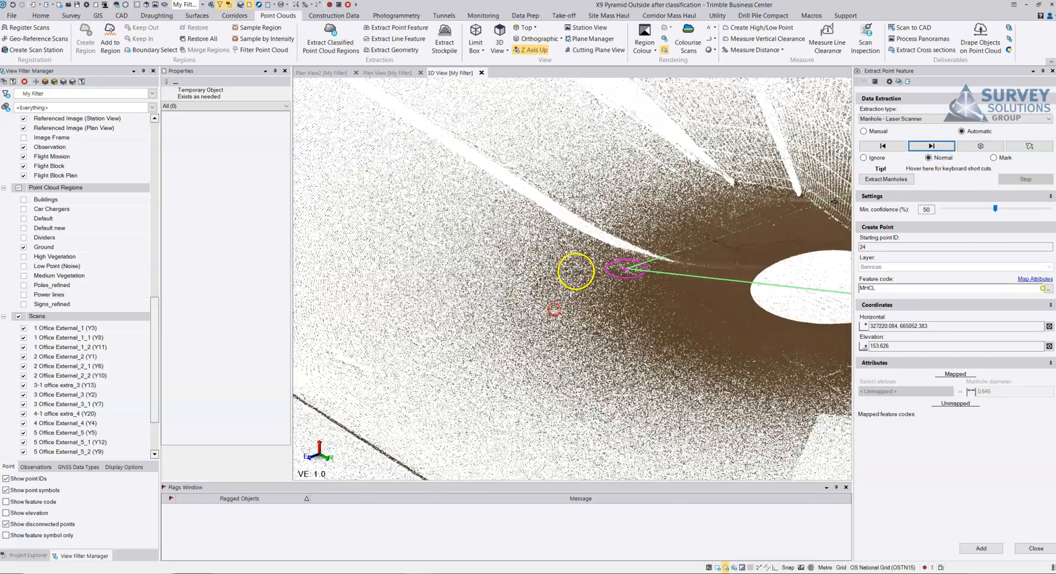
left_click_drag(899, 289, 788, 286)
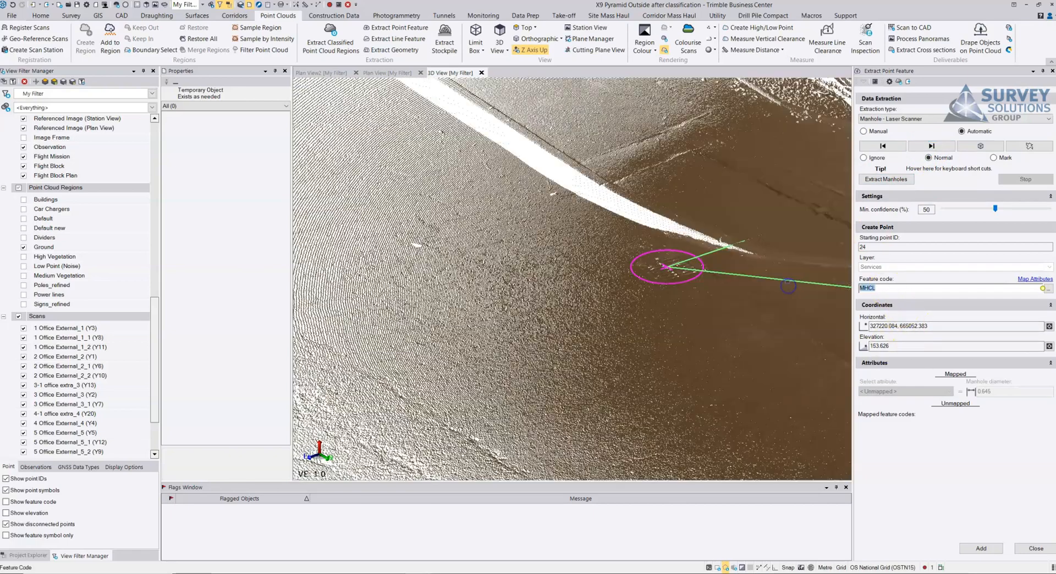
type("GY")
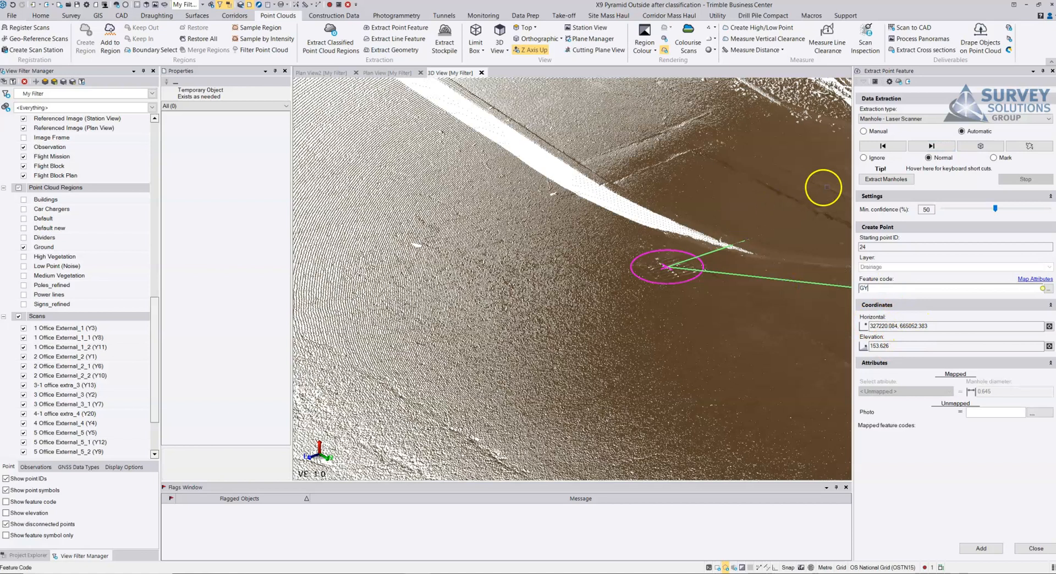
left_click(931, 145)
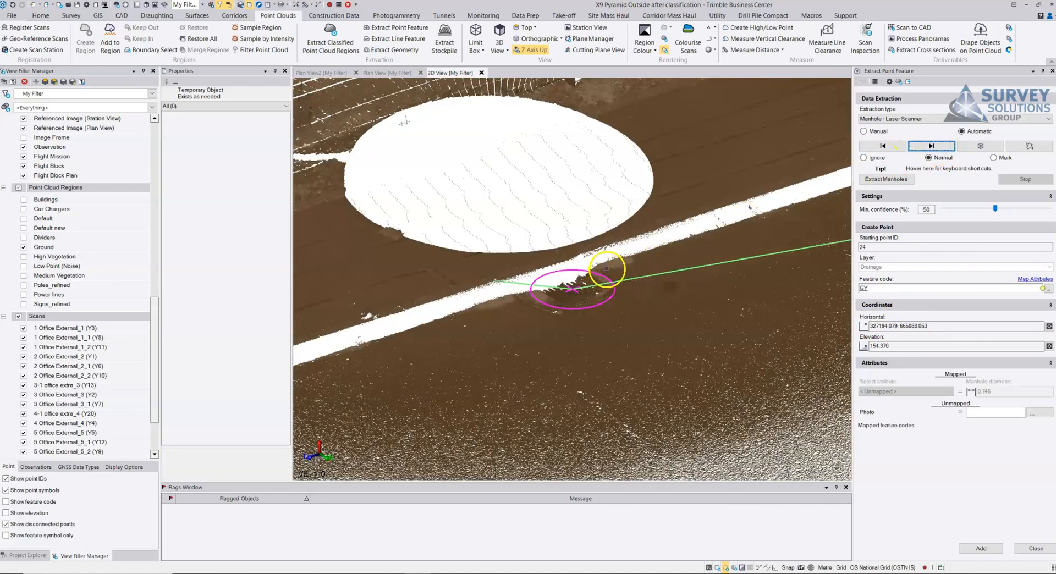
Step: Add the extracted manholes as points, proceeding without attribute mapping
left_click(980, 548)
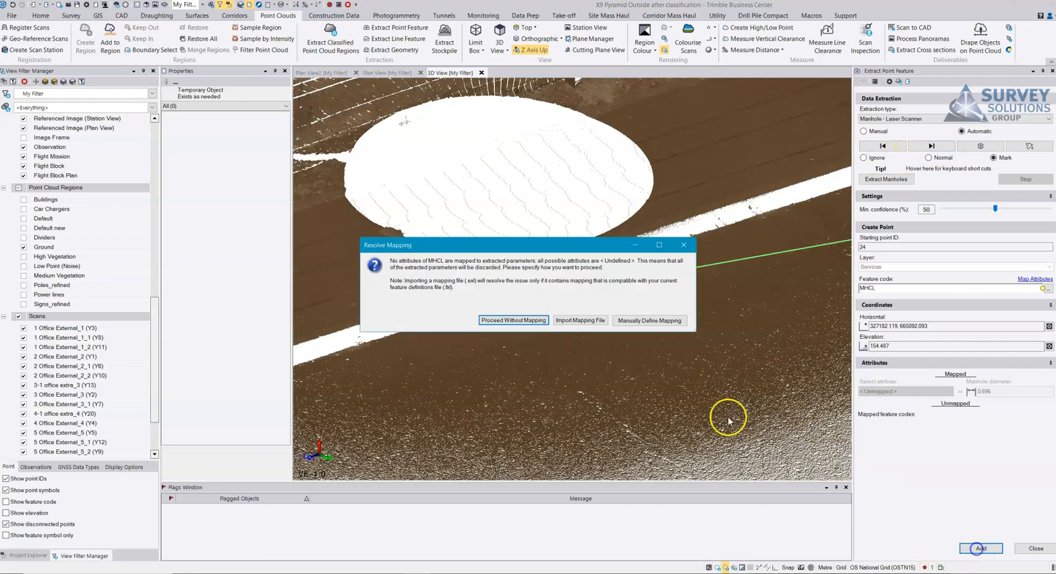
left_click(524, 323)
left_click(523, 324)
left_click(560, 322)
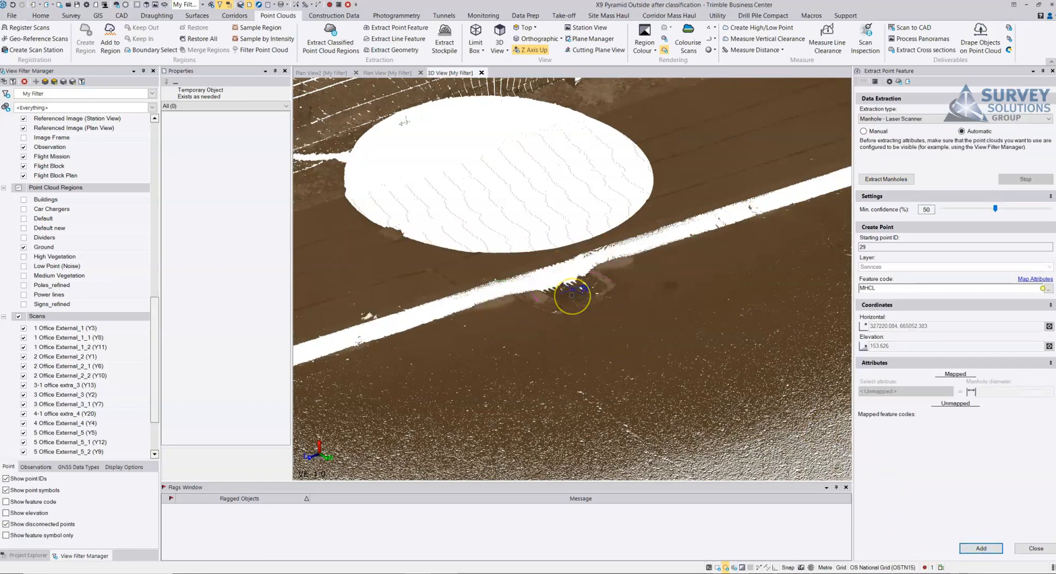
Step: Review the newly added manhole point near station 10 and the other extracted points across the car park
left_click(574, 285)
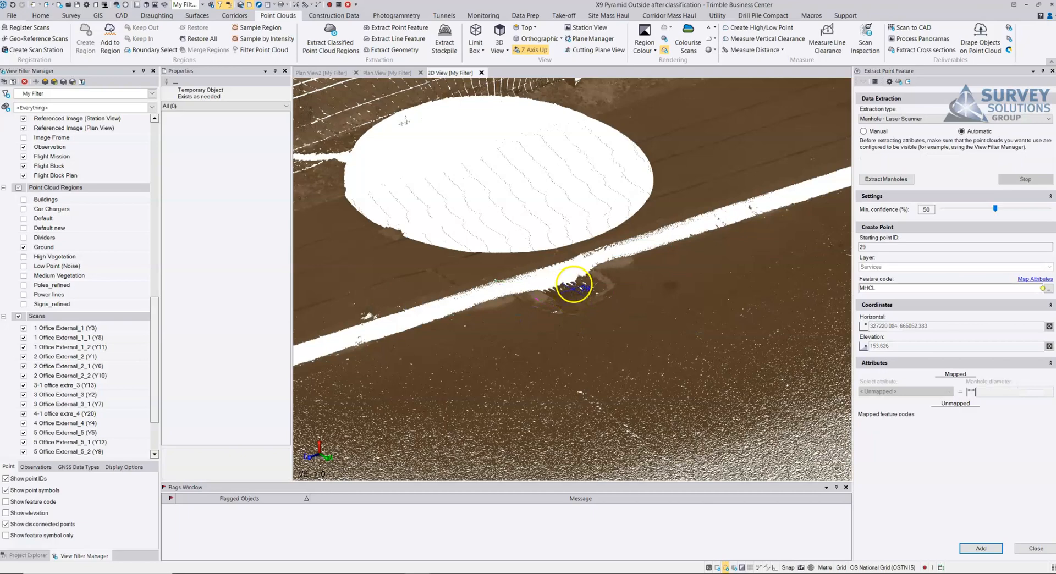
right_click_drag(583, 290, 630, 298)
scroll(630, 298, "down", 5)
middle_click_drag(648, 231, 566, 292)
scroll(574, 276, "down", 3)
right_click_drag(656, 207, 723, 205)
middle_click_drag(663, 253, 757, 289)
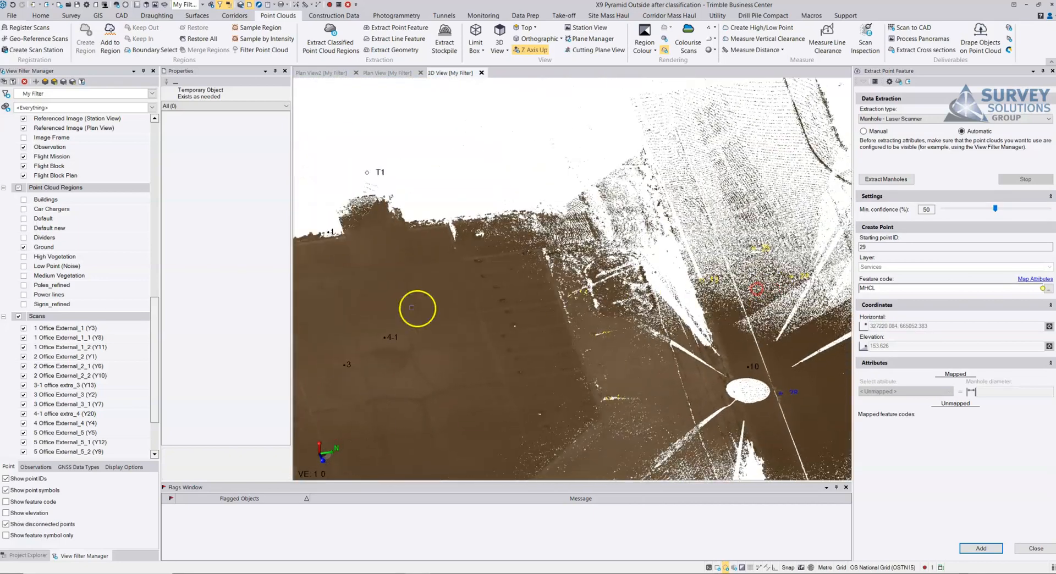
middle_click_drag(417, 309, 556, 285)
Step: Set the extraction type to Tree and make the High Vegetation point cloud region visible alongside Ground
left_click(880, 118)
left_click(878, 129)
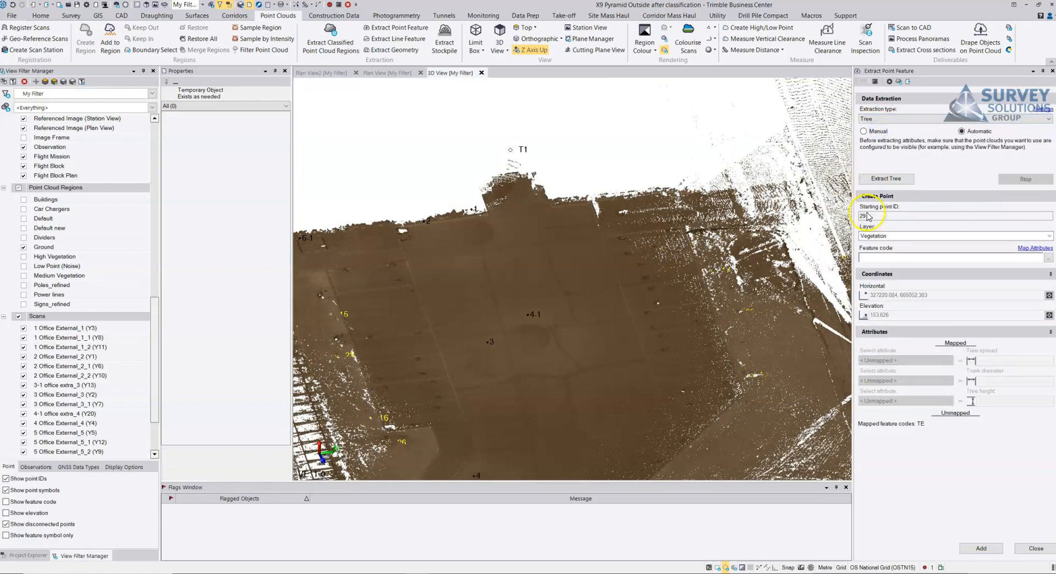
scroll(625, 263, "down", 3)
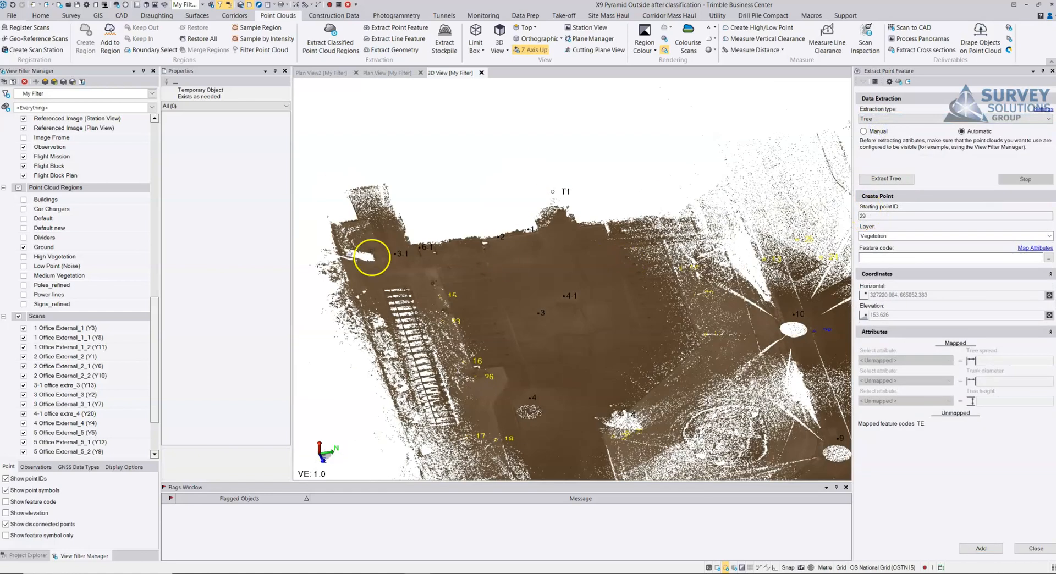
left_click(23, 257)
Step: Look over the site's vegetation, set the feature code to TE, and extract the trees from the visible regions
left_click_drag(588, 335, 650, 240)
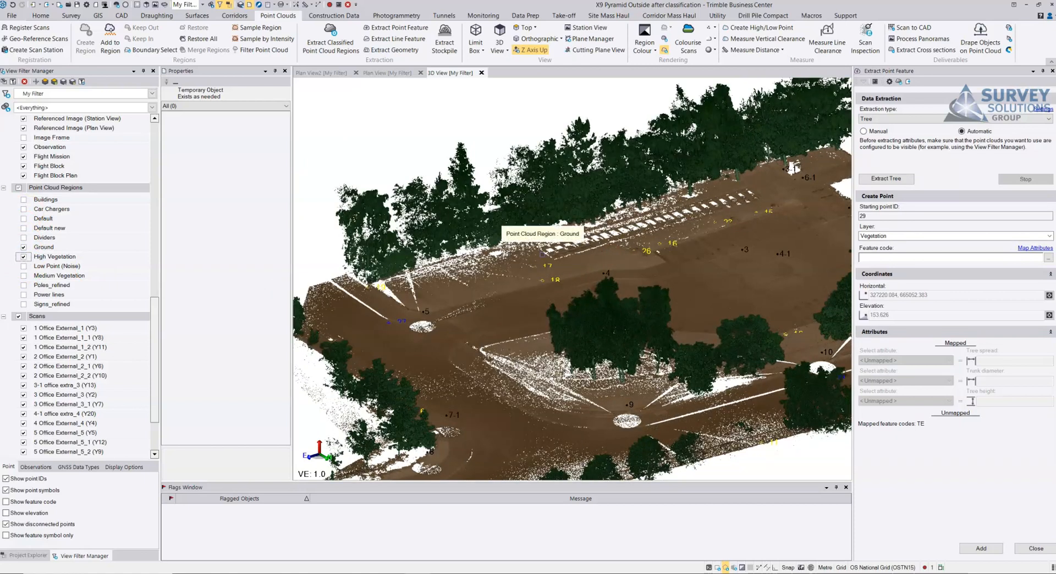
left_click(561, 195)
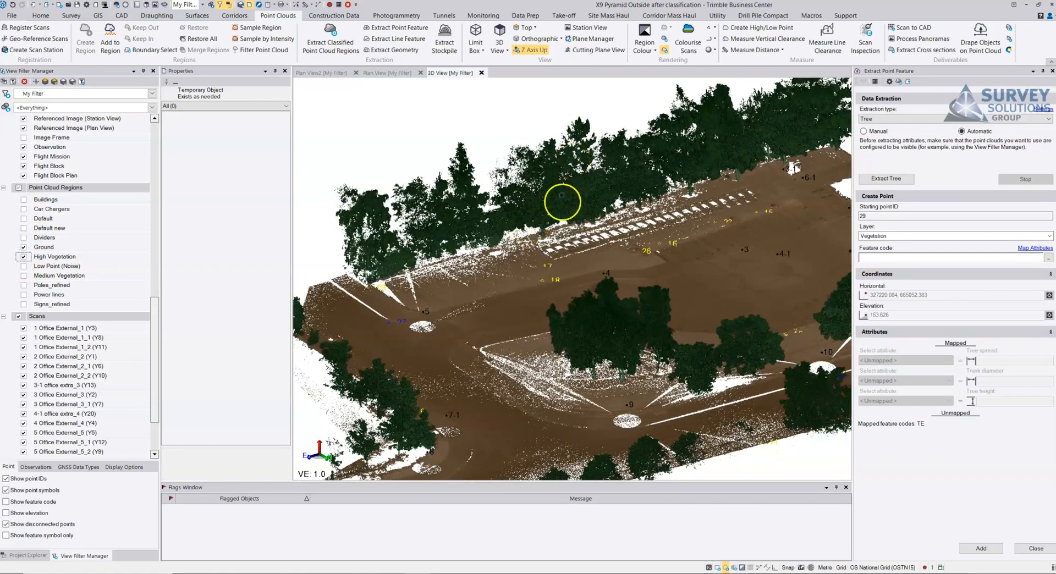
left_click_drag(545, 251, 470, 259)
middle_click_drag(492, 254, 536, 270)
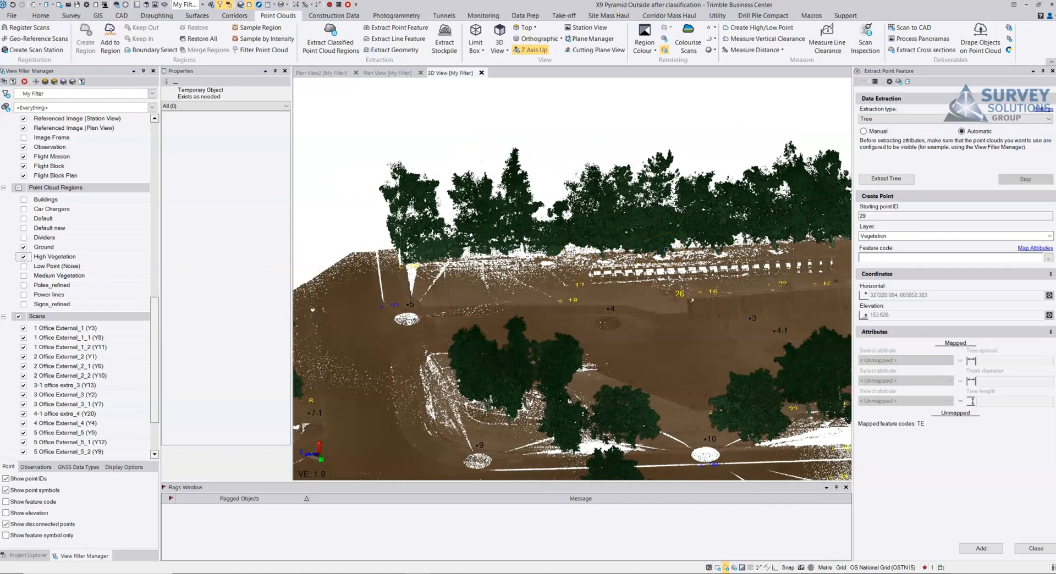
left_click(680, 244)
middle_click_drag(808, 238, 715, 239)
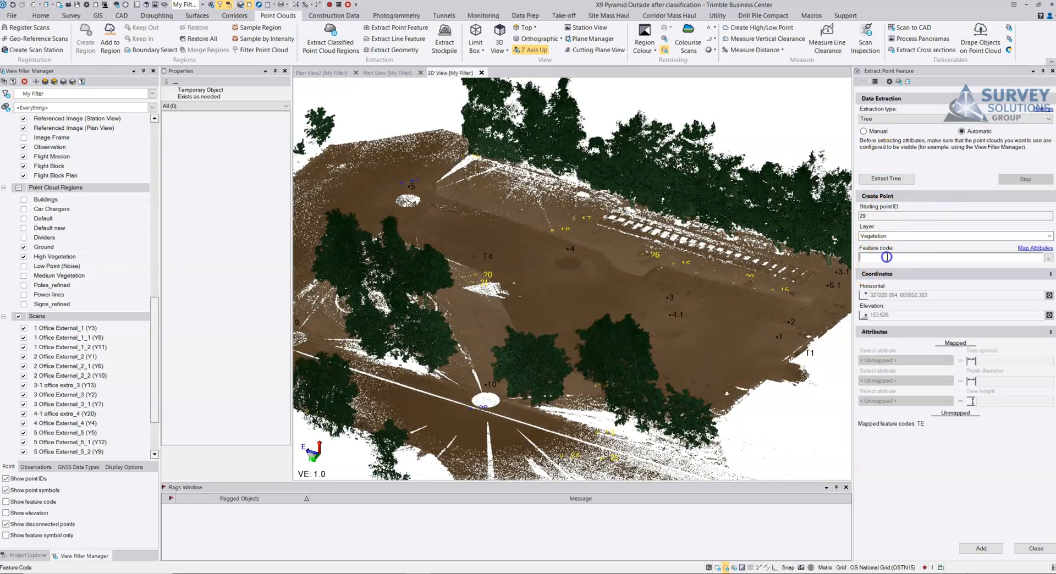
type("TE")
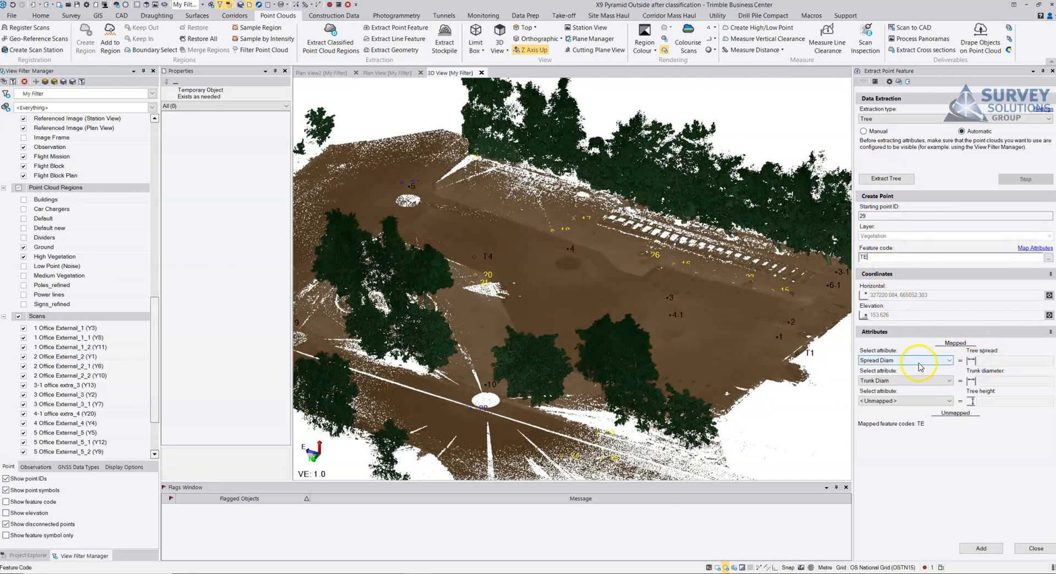
left_click(895, 178)
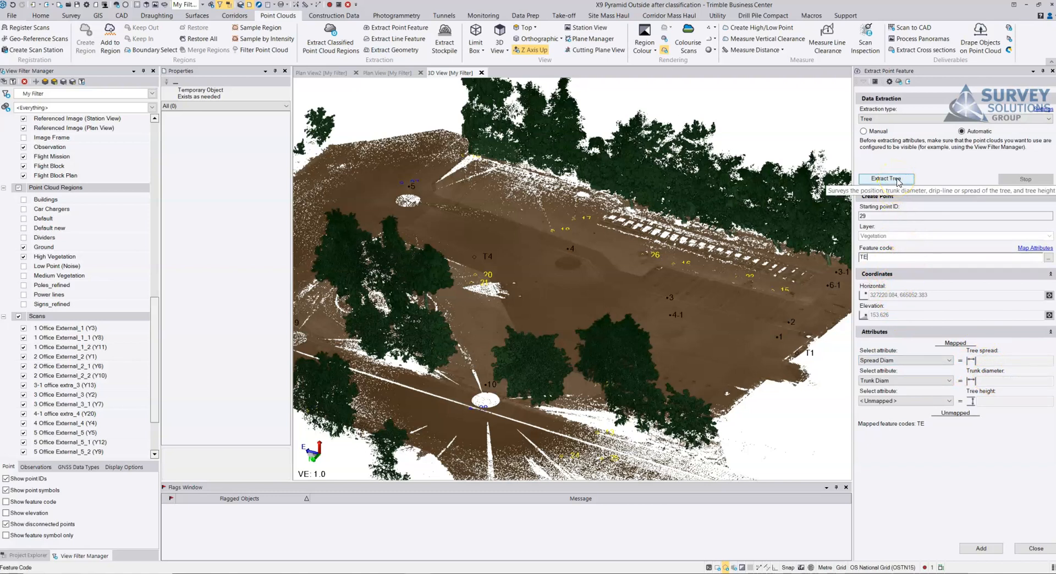
left_click(897, 179)
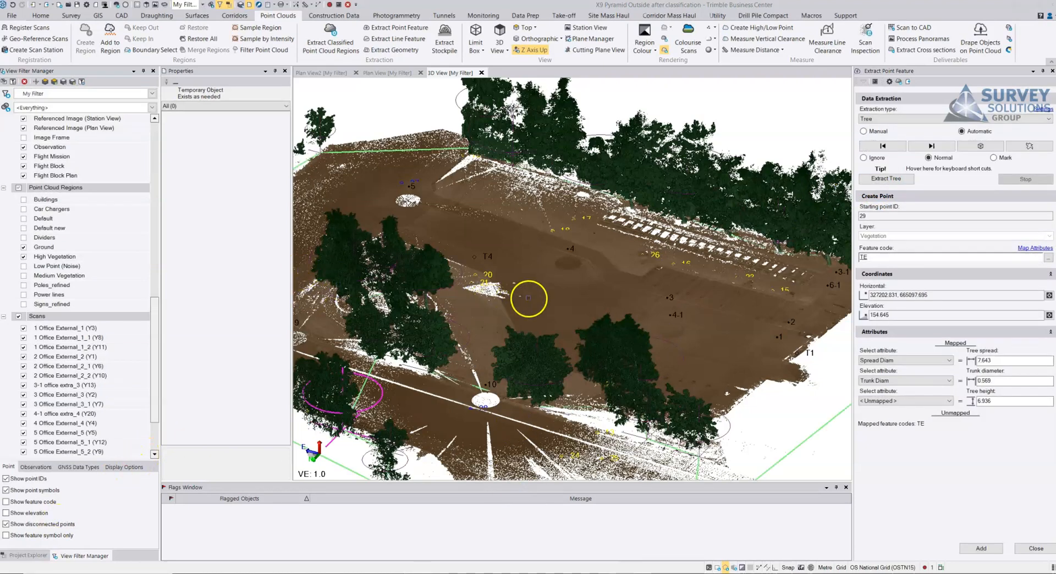
Step: Select an extracted tree at the edge of the central tree group, inspect its fitted geometry, and set its status to Mark
mouse_move(528, 298)
middle_mouse_down()
mouse_move(594, 253)
mouse_move(601, 325)
middle_mouse_up()
scroll(594, 254, "up", 4)
left_click(550, 306)
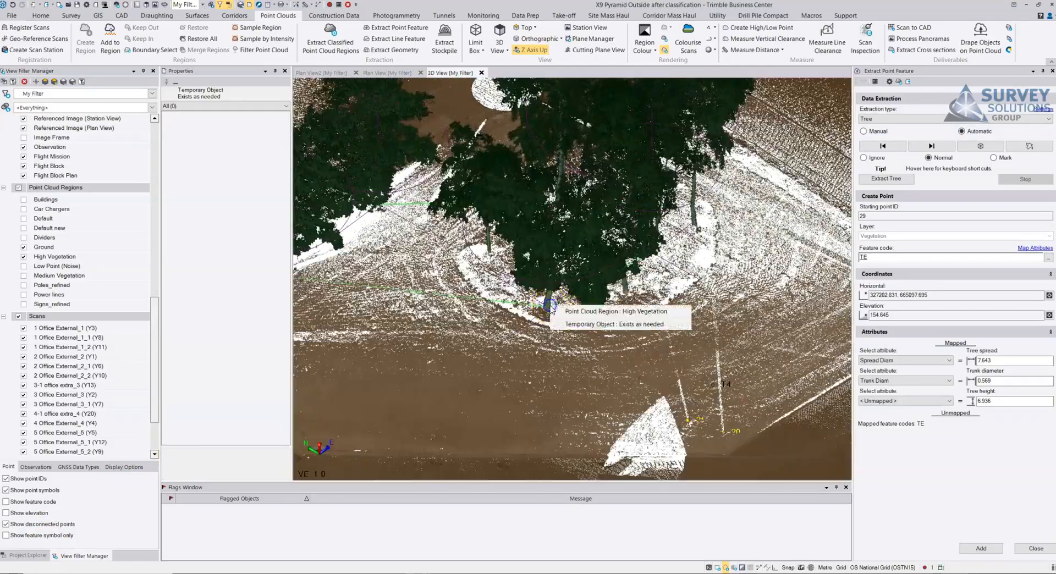
left_click(566, 323)
mouse_move(542, 306)
middle_mouse_down()
mouse_move(533, 278)
mouse_move(510, 288)
mouse_move(528, 295)
mouse_move(521, 318)
mouse_move(514, 302)
mouse_move(526, 330)
middle_mouse_up()
scroll(530, 296, "up", 3)
scroll(527, 330, "down", 2)
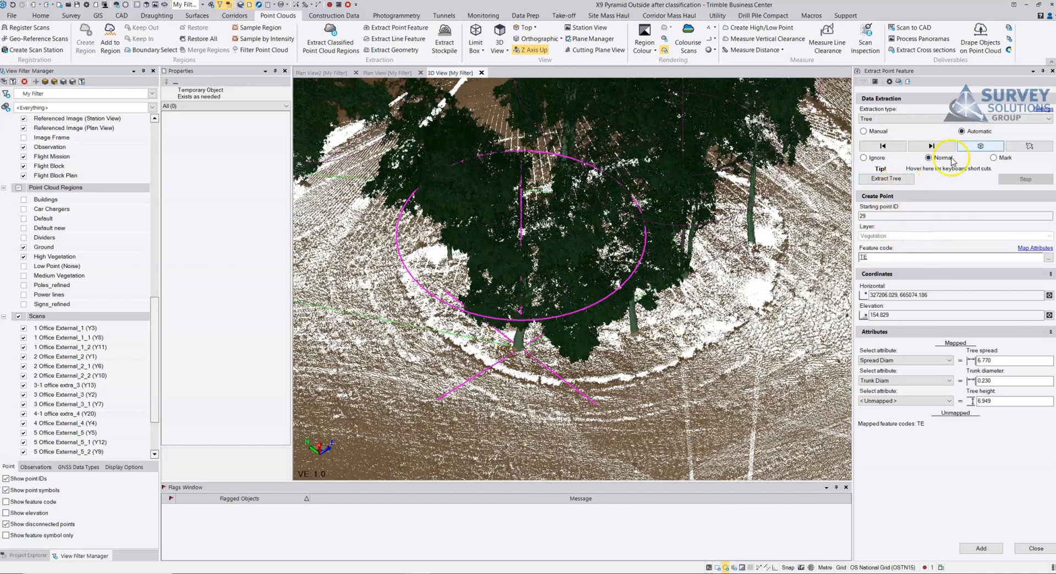
left_click(993, 157)
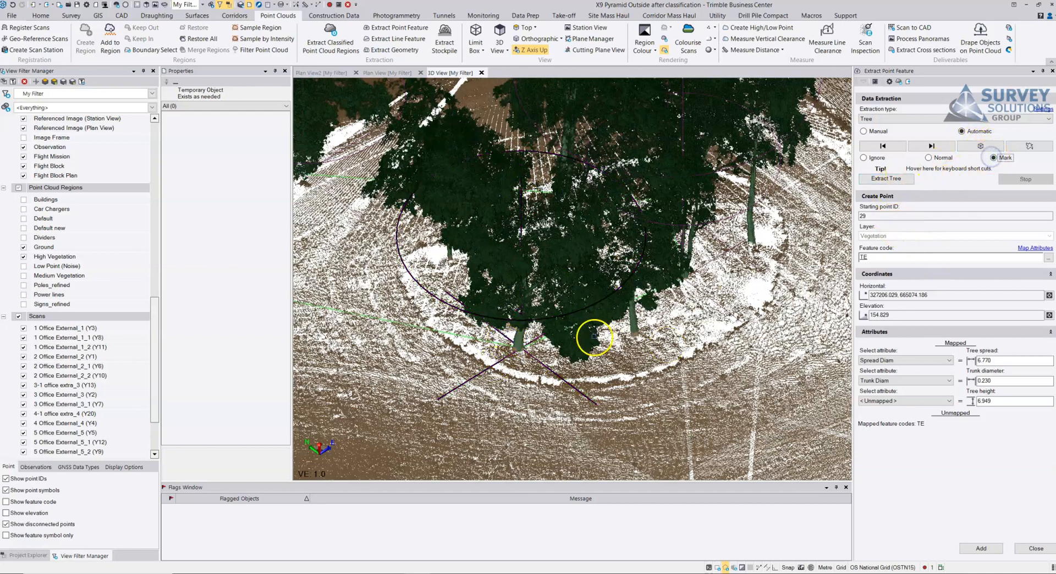
Step: Advance to the next extracted tree, the one with a split trunk, and set its trunk diameter to 0.200
left_click(931, 146)
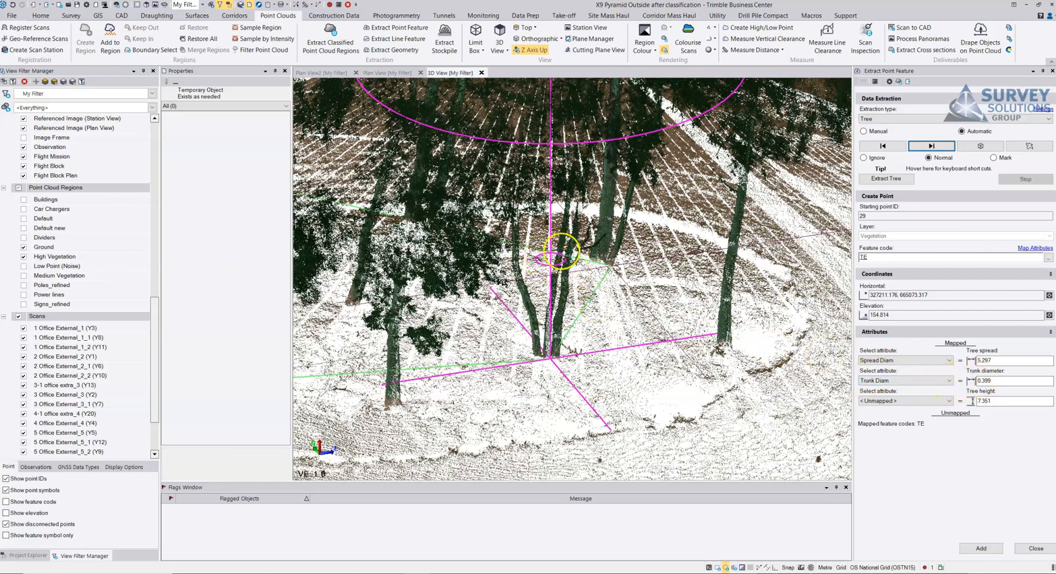
left_click(996, 381)
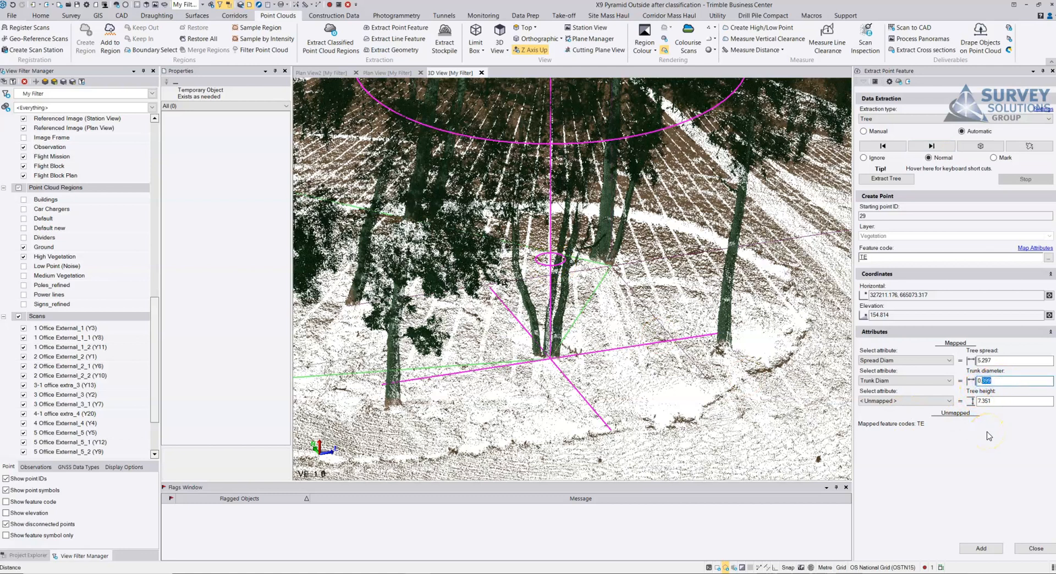
left_click(997, 361)
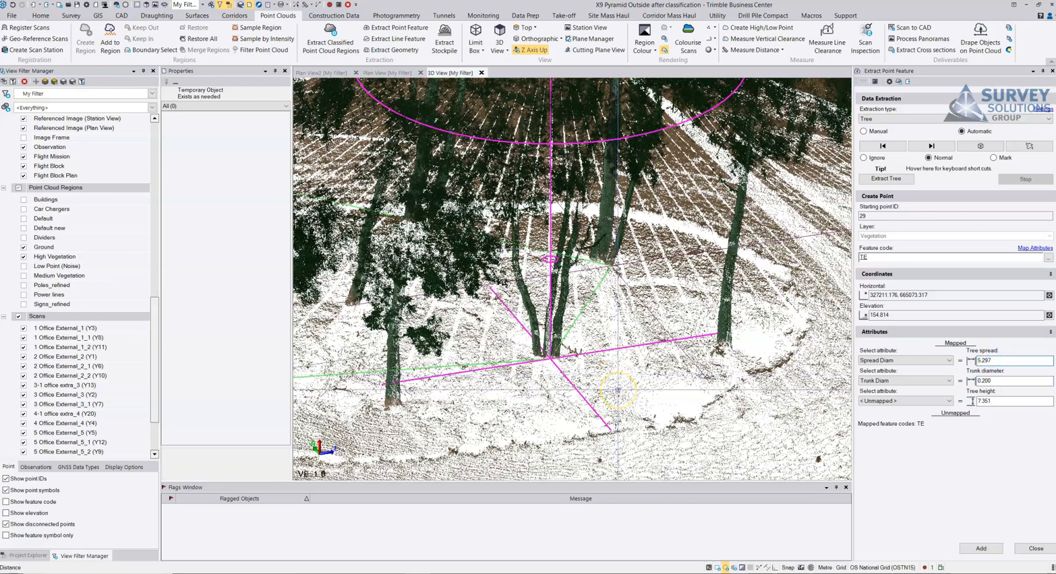
Step: Isolate the split-trunk tree in a limit box to examine its spread, remove the box, and advance to the next tree
scroll(589, 305, "down", 3)
left_click_drag(590, 301, 591, 311)
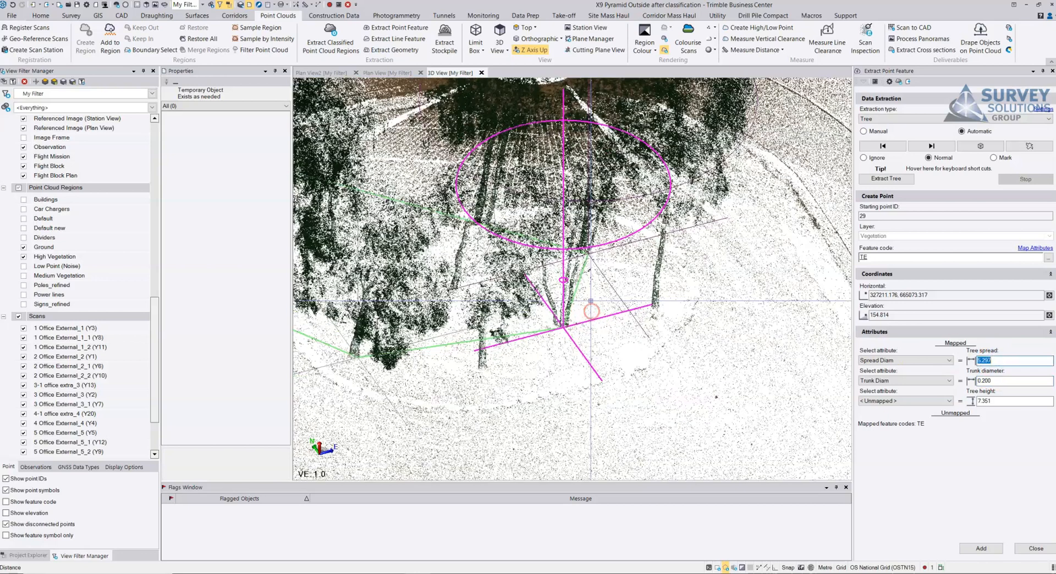
scroll(591, 311, "up", 5)
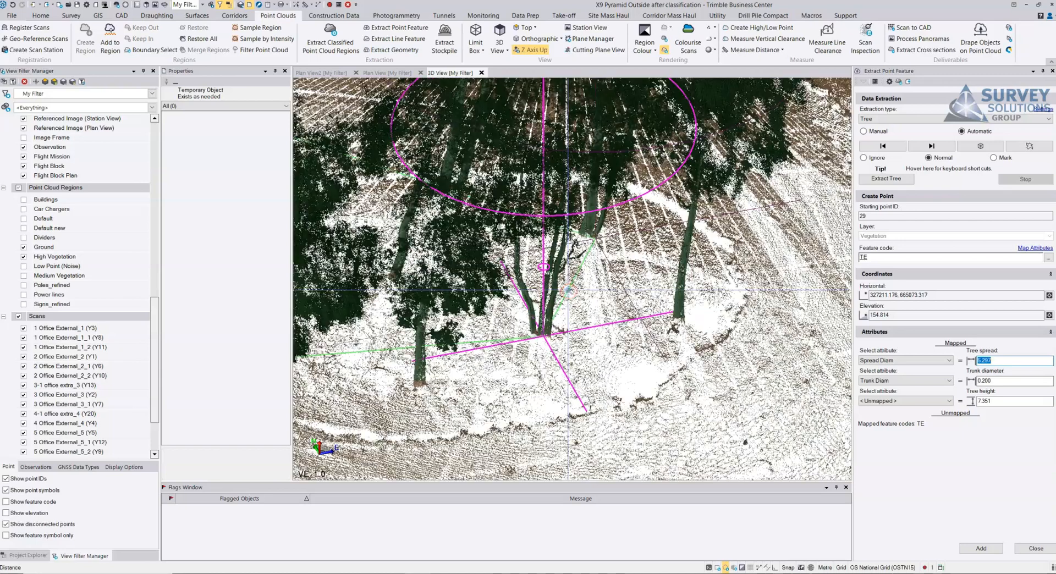
key("ctrl+l")
scroll(567, 290, "down", 3)
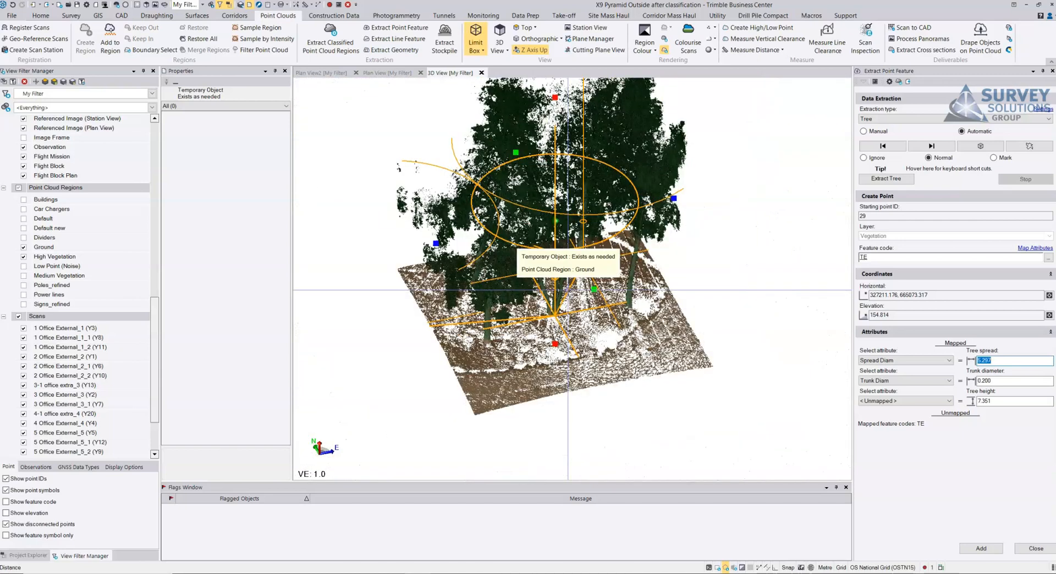
key("ctrl+l")
key("ctrl+l")
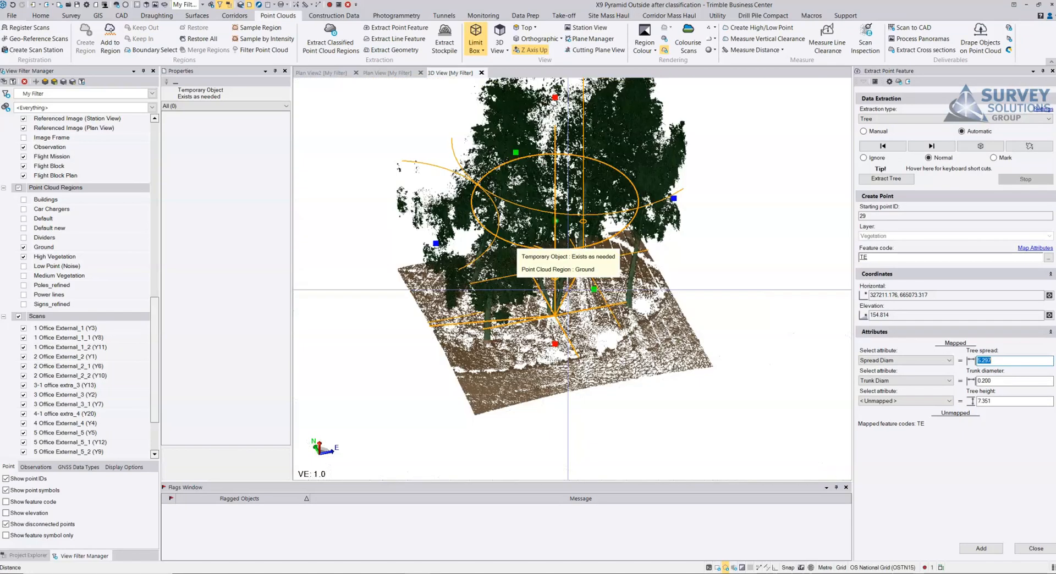
key("ctrl+l")
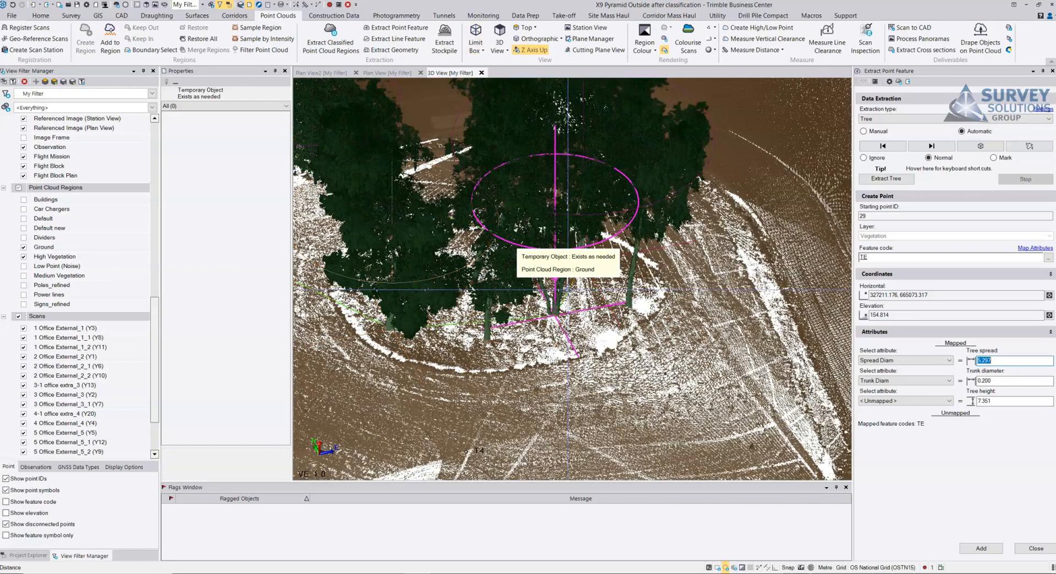
middle_click_drag(577, 323, 571, 307)
left_click(929, 145)
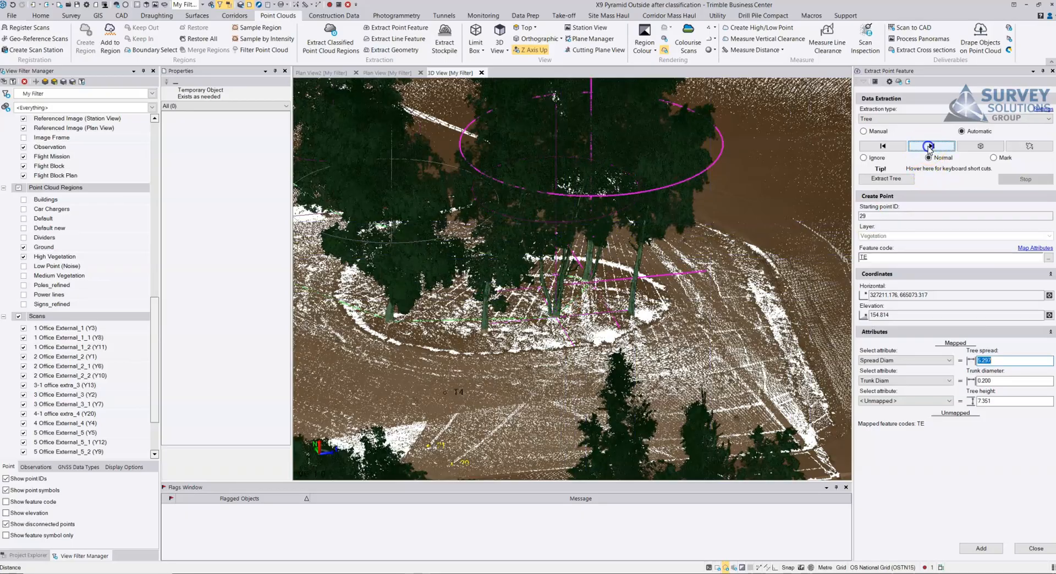
Step: Look over the remaining trees along the site edge and add all automatically extracted trees to the project as TE points
middle_click_drag(663, 254, 527, 227)
scroll(684, 260, "down", 3)
scroll(684, 260, "down", 4)
scroll(620, 245, "up", 10)
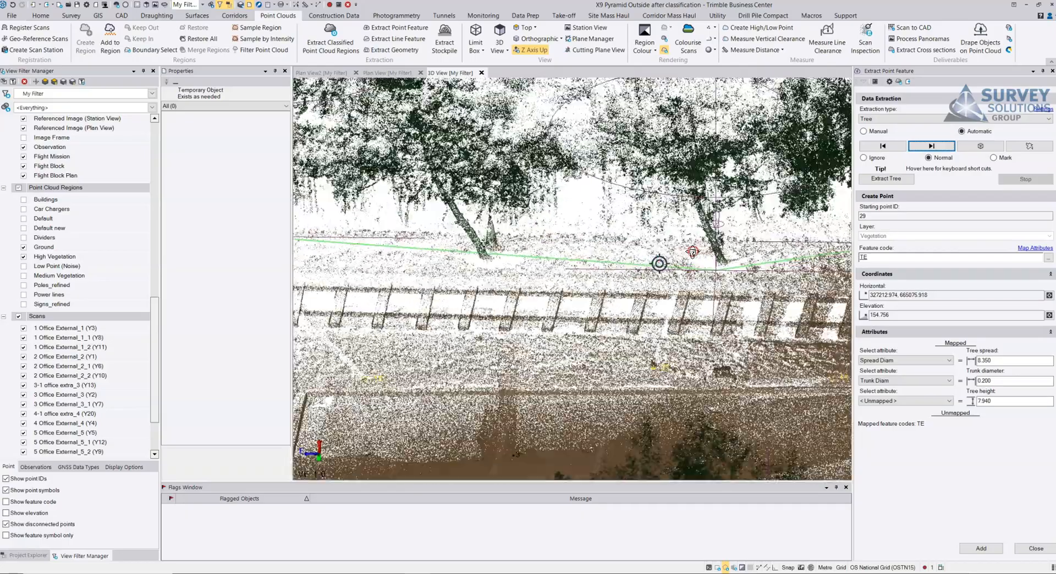
middle_click_drag(692, 251, 649, 253)
middle_click_drag(511, 263, 619, 256)
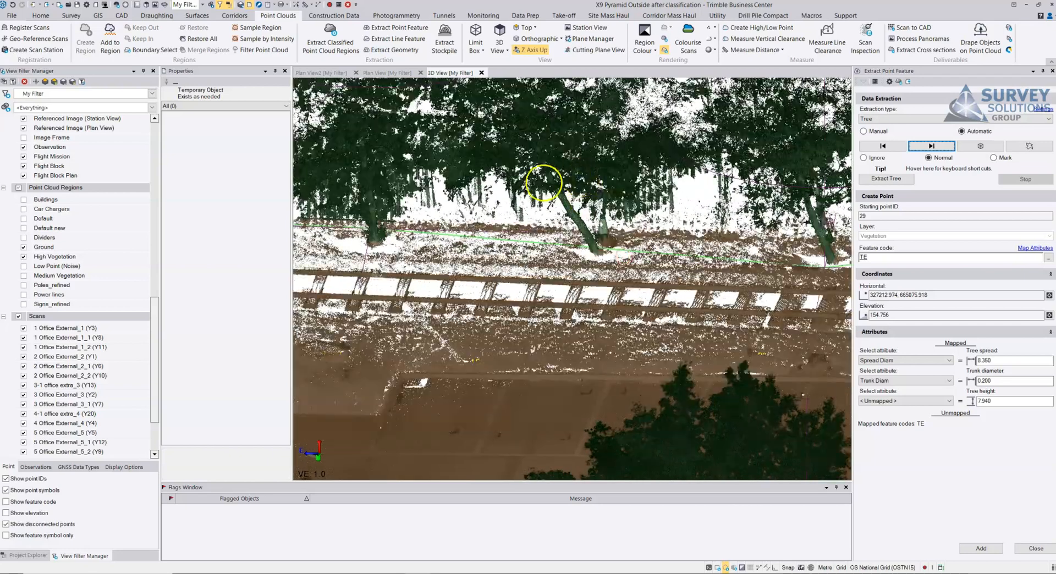
middle_click_drag(593, 190, 584, 179)
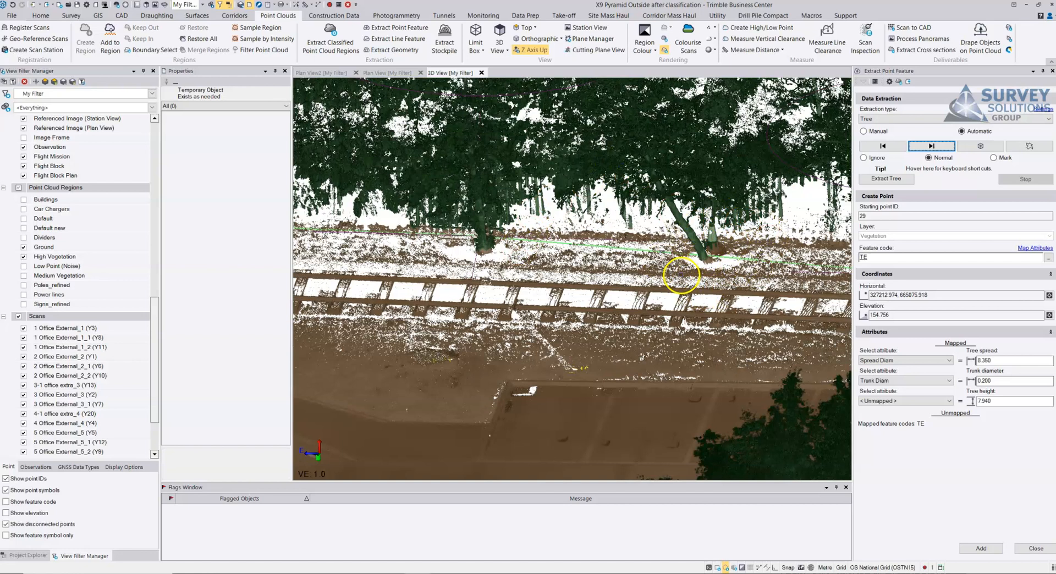
left_click(981, 547)
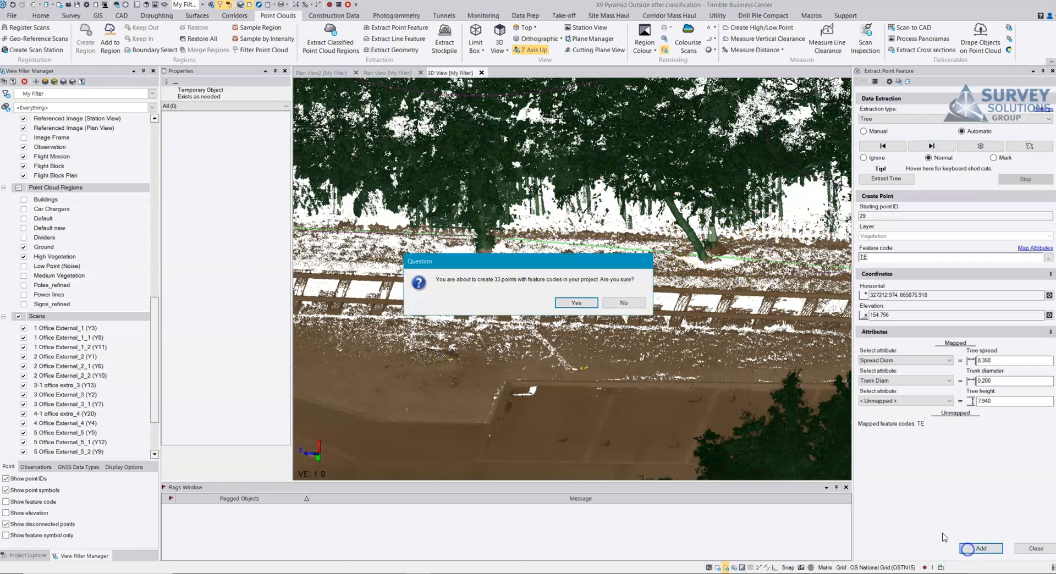
left_click(580, 303)
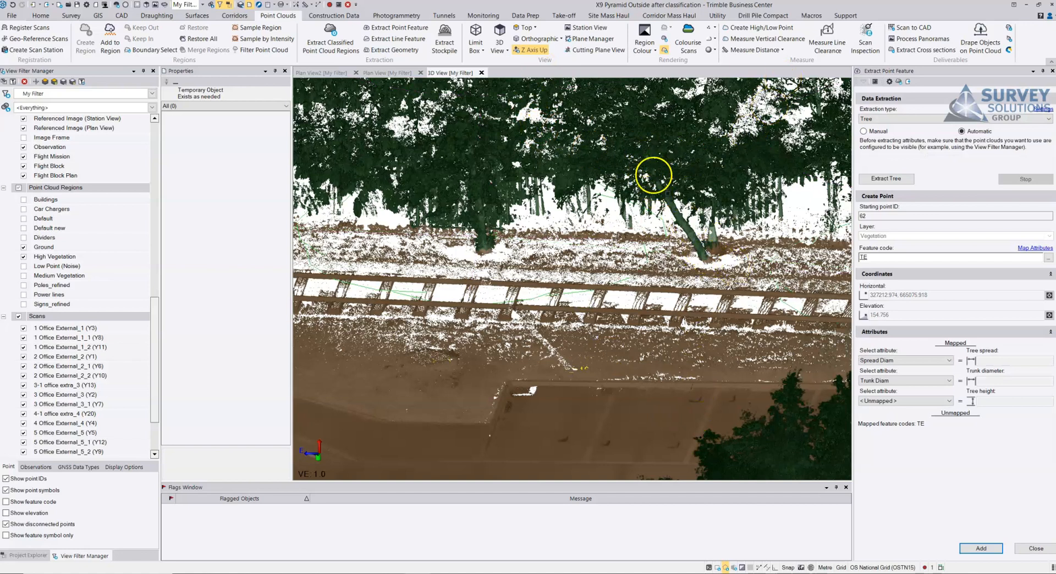
Step: Extract the missed leaning tree manually from a point on its trunk, and reposition its horizontal coordinates at the trunk base
left_click(864, 132)
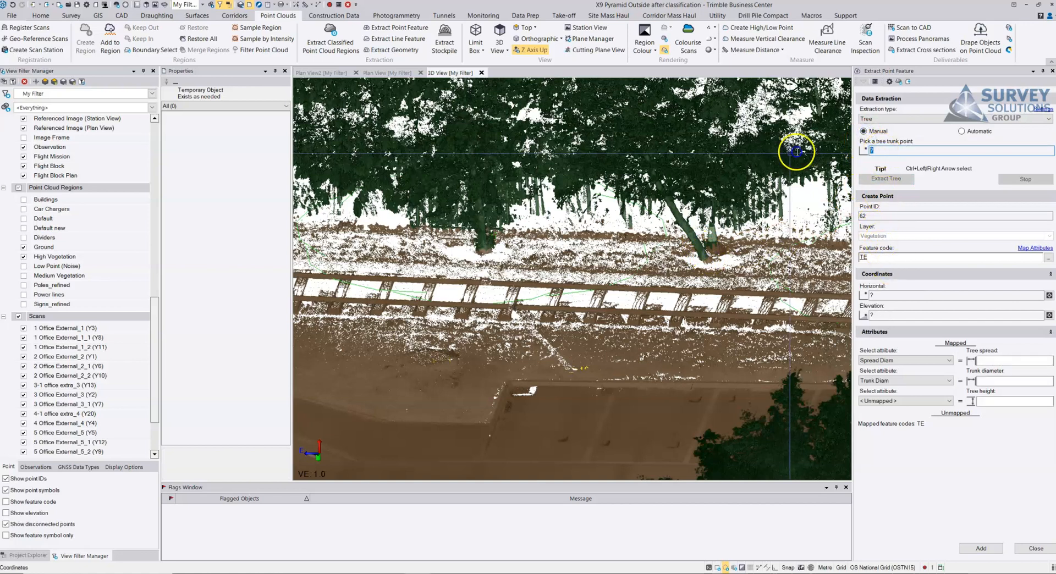
left_click(687, 229)
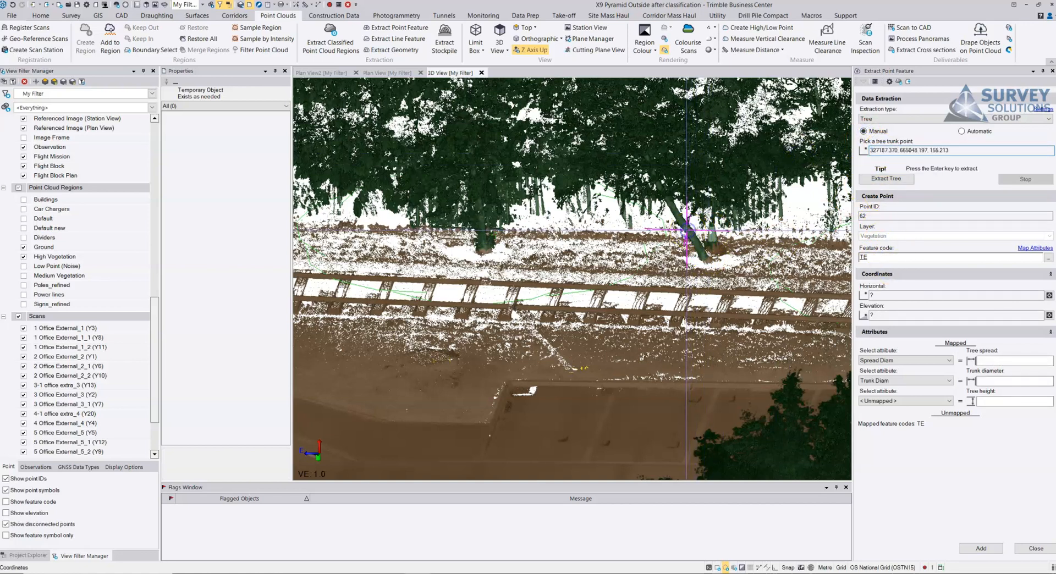
left_click(885, 179)
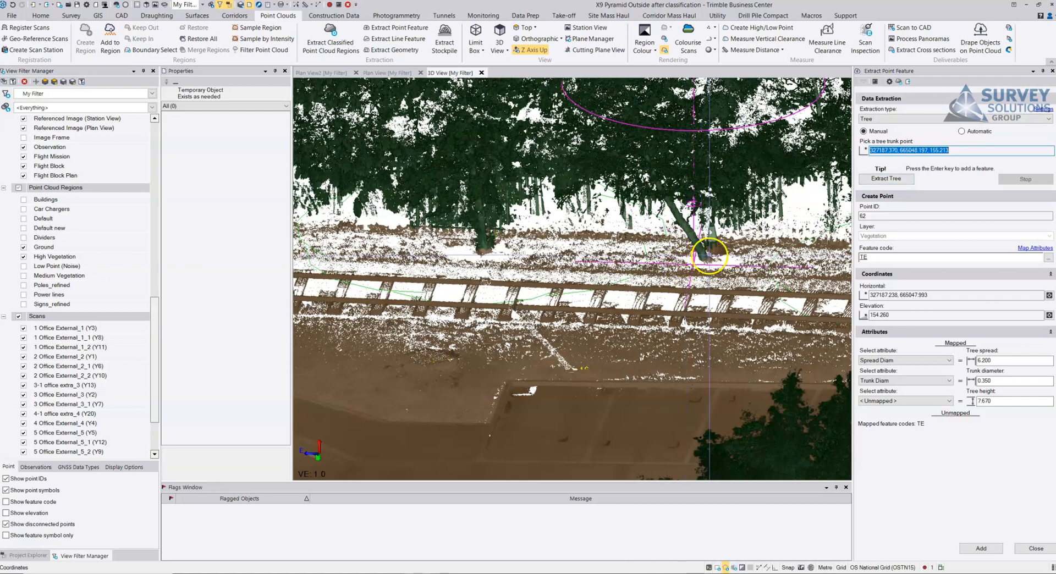
scroll(660, 250, "up", 5)
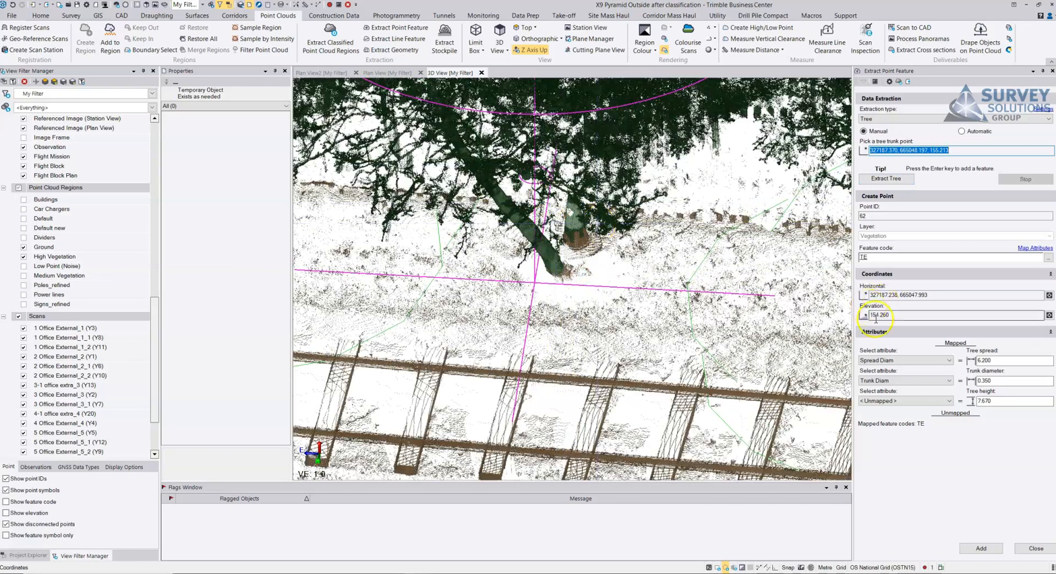
left_click(924, 295)
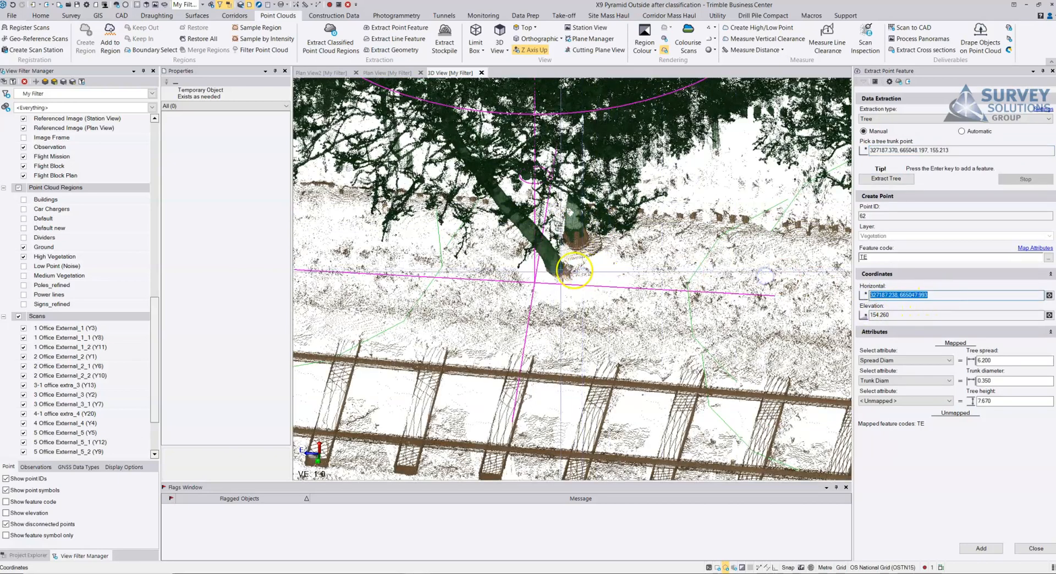
left_click(601, 288)
Step: Set the leaning tree's trunk diameter to 0.142 by measuring across the trunk, and add the tree to the project
left_click(988, 380)
double_click(997, 380)
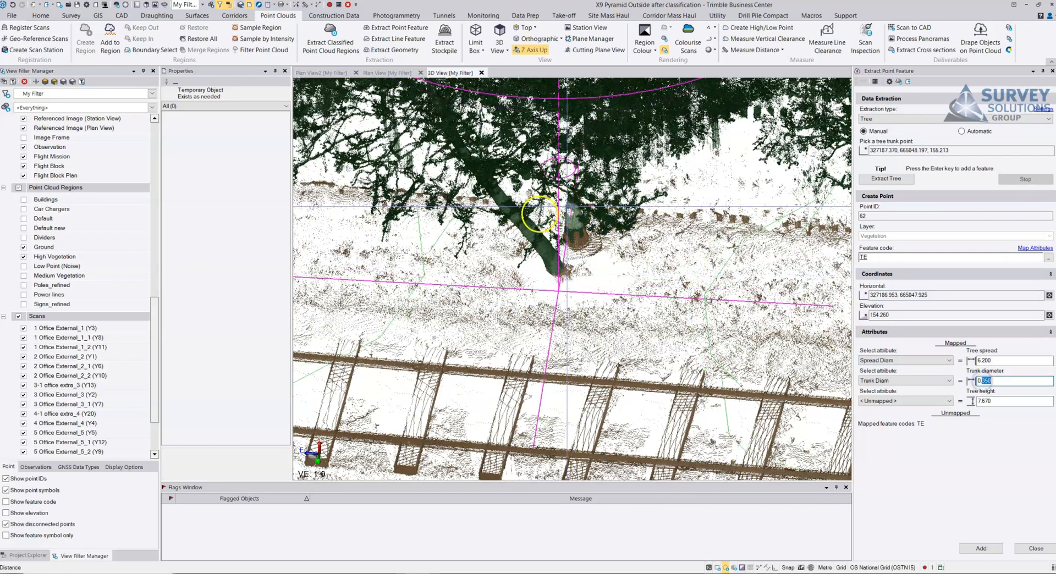
scroll(534, 239, "up", 5)
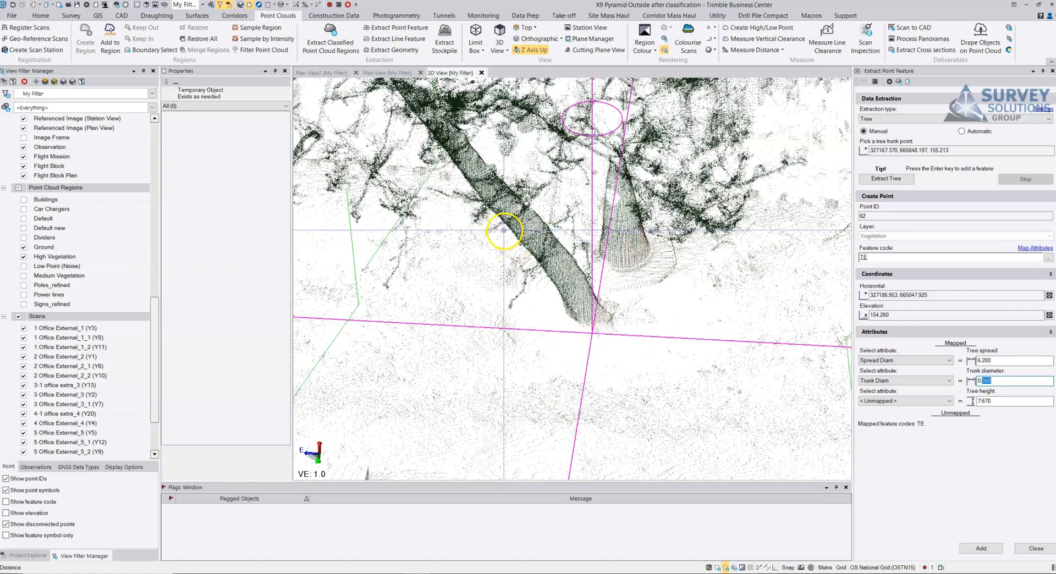
left_click(535, 213)
left_click(1006, 378)
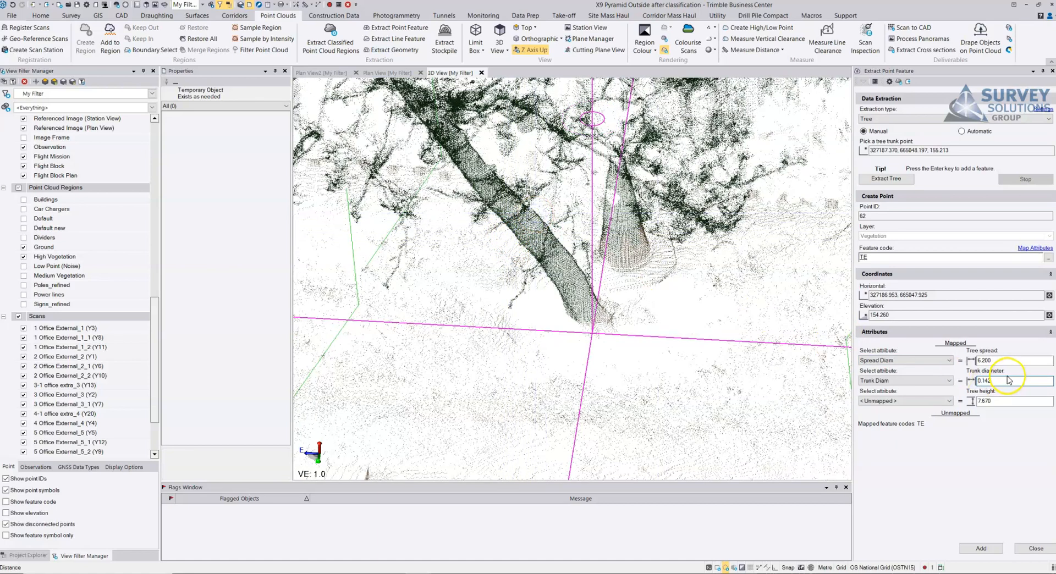
left_click(990, 548)
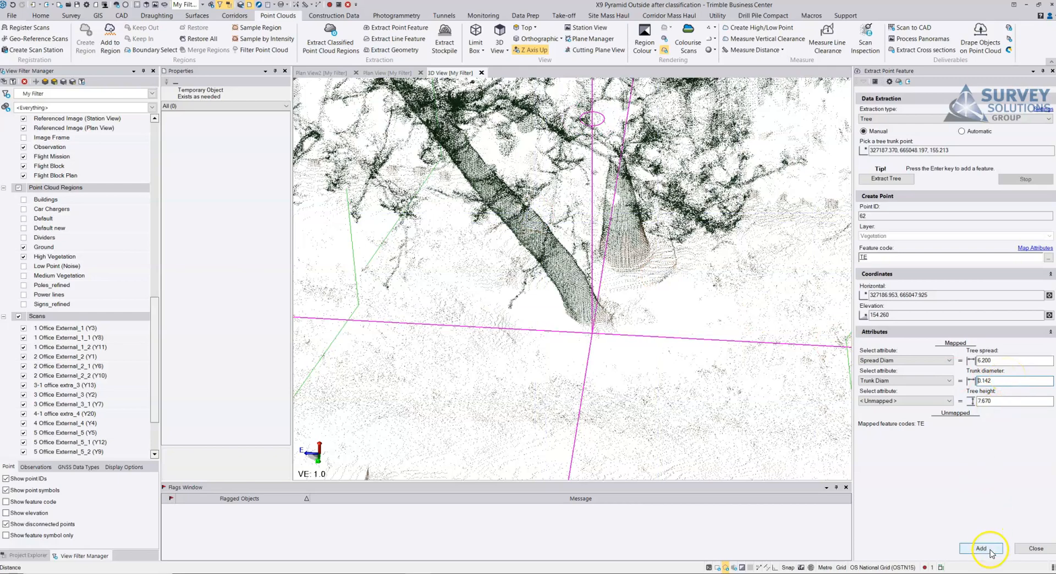
Step: Manually extract the missed tree at the open end of the edge row from its trunk, and add it to the project
scroll(571, 289, "down", 10)
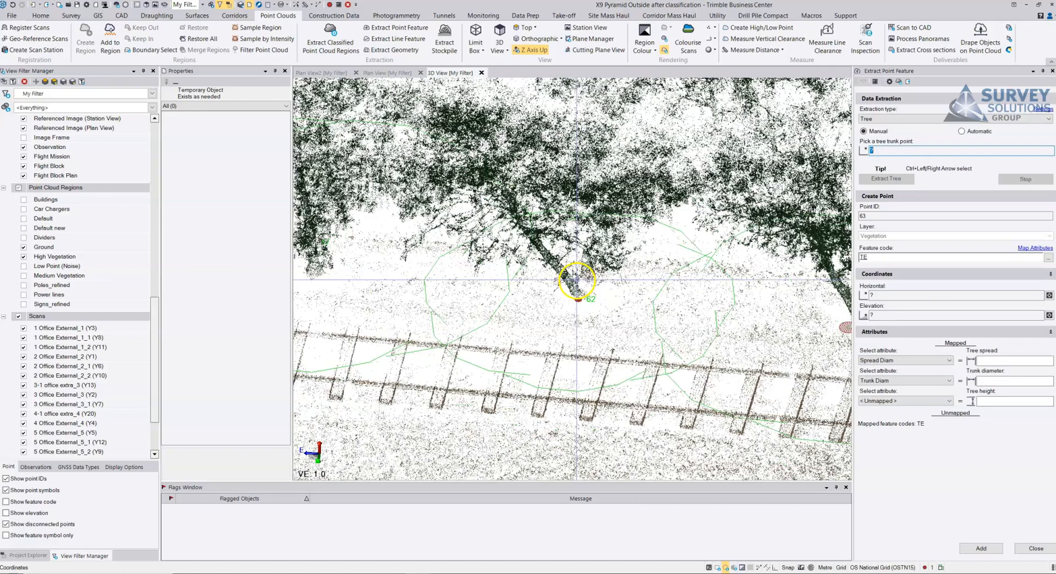
middle_click_drag(655, 284, 448, 250)
right_click_drag(599, 254, 590, 252)
scroll(590, 252, "up", 3)
left_click(632, 253)
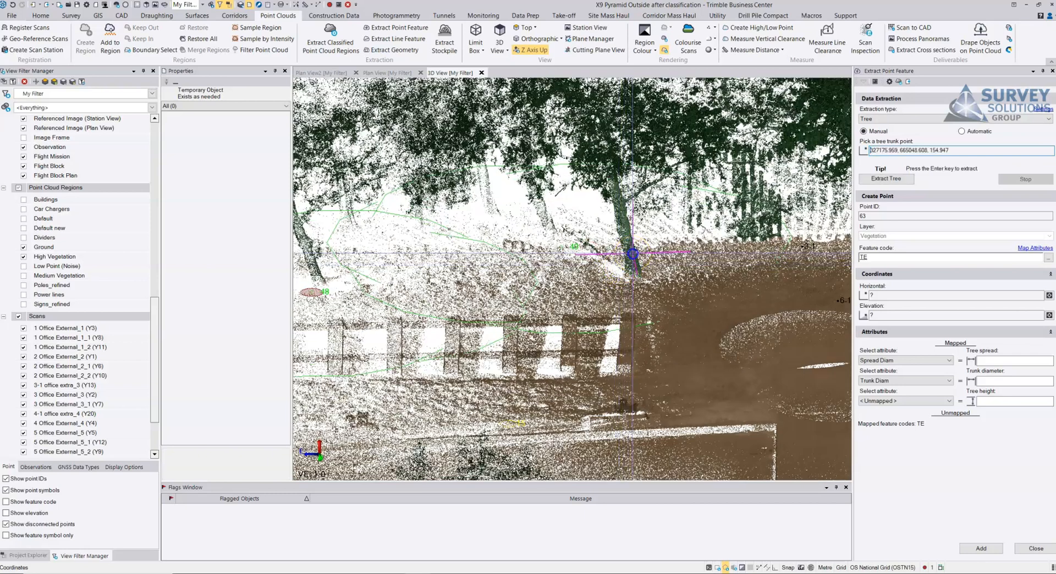
key("Return")
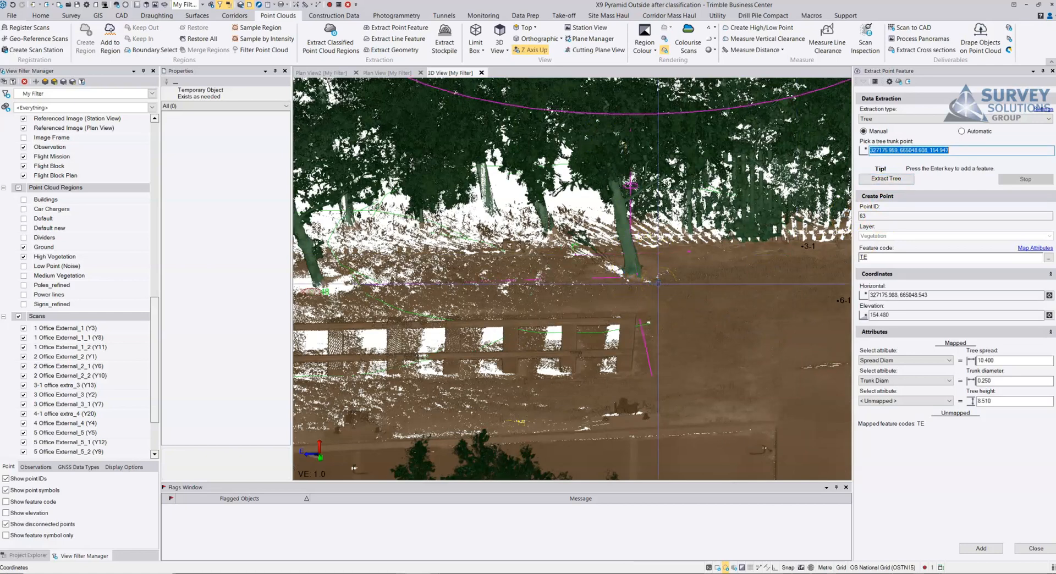
middle_click_drag(634, 232, 666, 198)
left_click(981, 548)
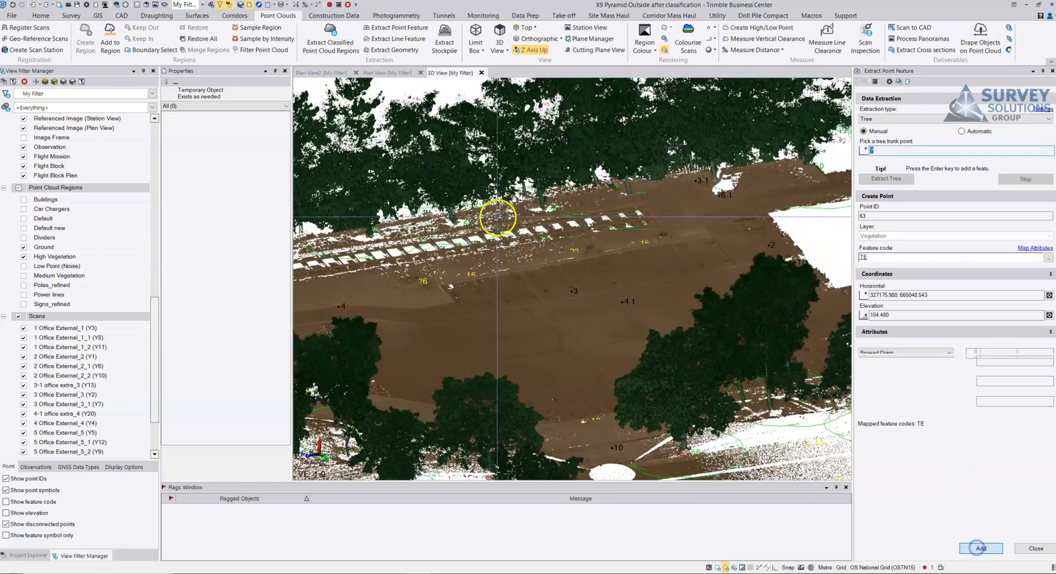
Step: Hide the Ground and High Vegetation point cloud regions so that only the survey points are displayed
left_click(23, 247)
left_click(23, 257)
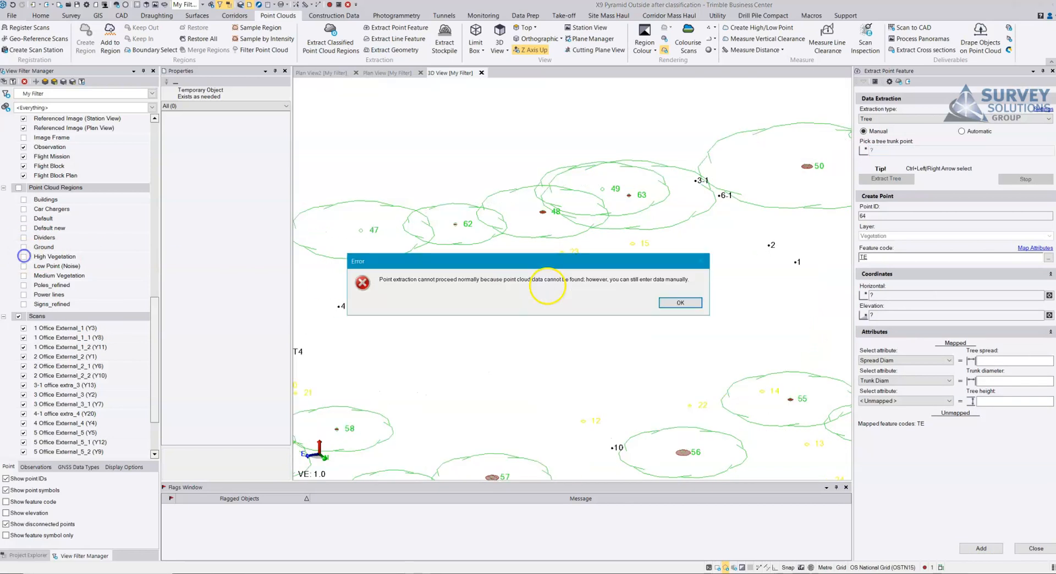
left_click(680, 303)
Step: Examine the tree symbols, their spreads and the other coded feature points across the whole site from several angles
middle_click_drag(556, 266, 645, 252)
right_click_drag(613, 275, 688, 268)
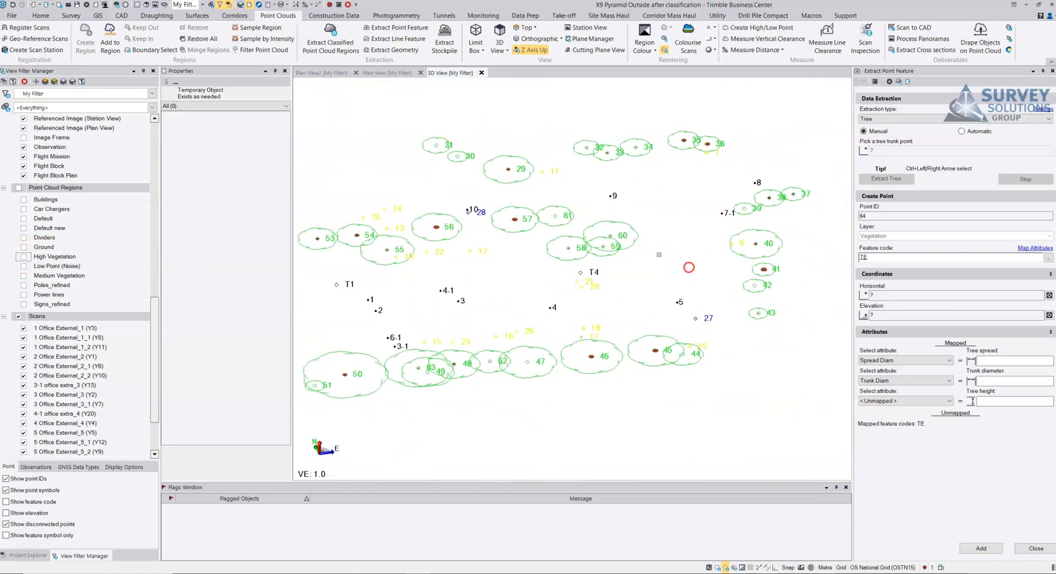
middle_click_drag(672, 201, 667, 240)
right_click_drag(668, 215, 669, 247)
scroll(529, 332, "up", 4)
middle_click_drag(452, 348, 613, 233)
right_click_drag(570, 284, 608, 245)
scroll(608, 245, "down", 3)
middle_click_drag(669, 252, 612, 254)
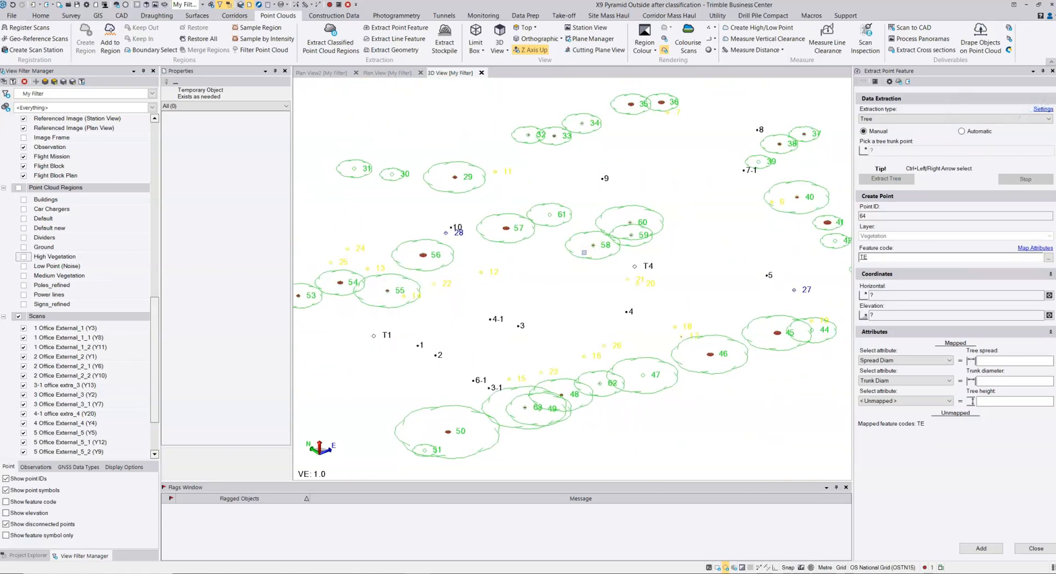